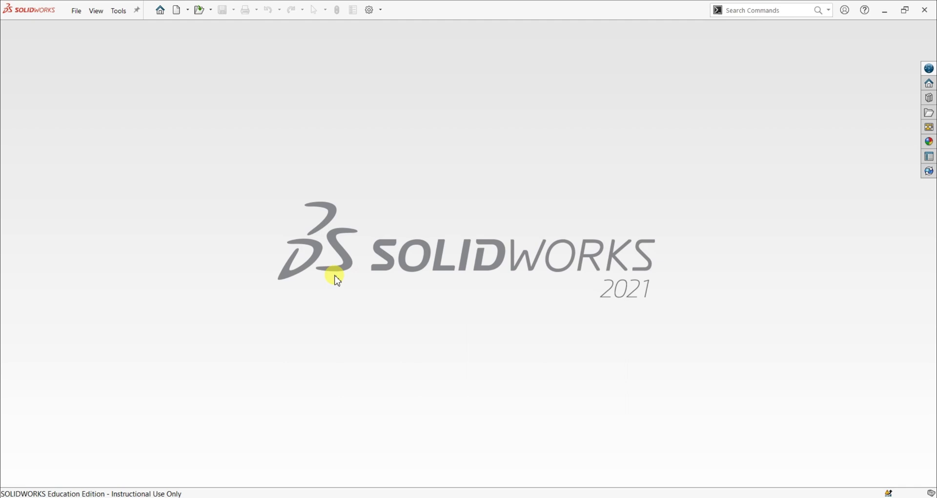
# Create a new blank part document, Part7, from the part template
pyautogui.click(76, 11)
pyautogui.click(81, 28)
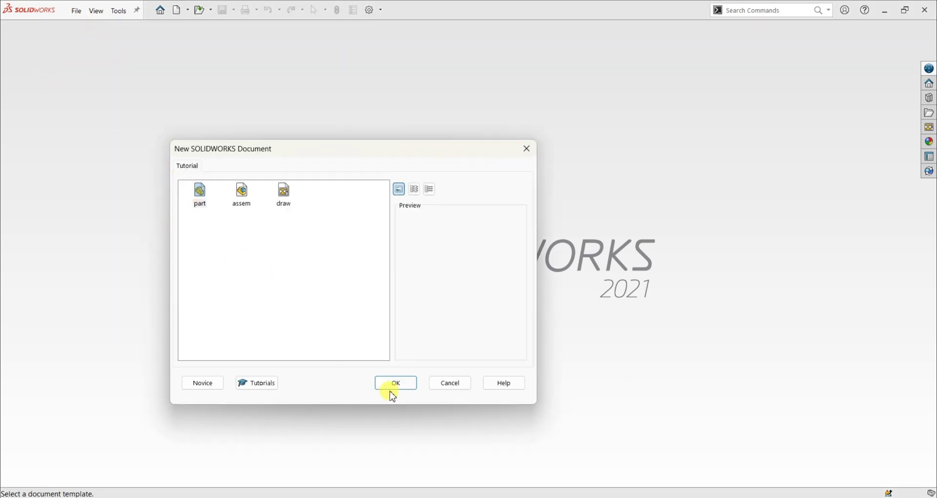
pyautogui.click(395, 385)
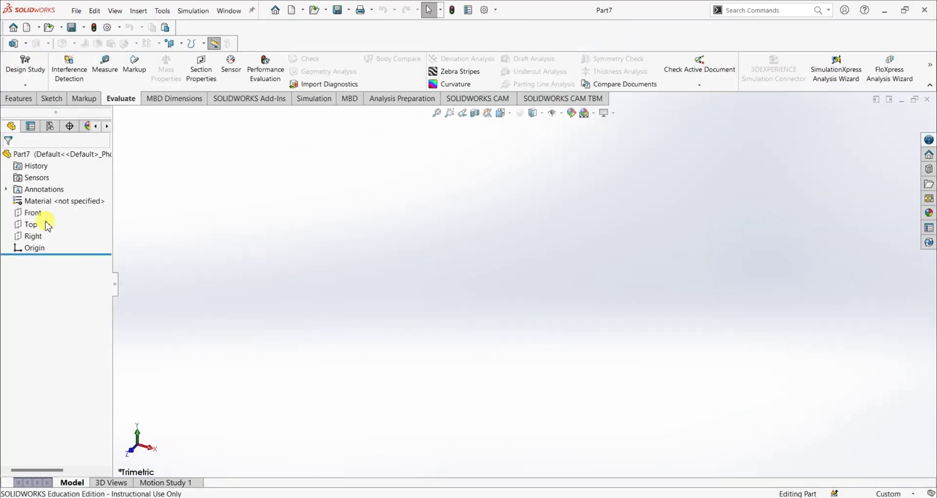
# Start a sketch on the Top plane with a circle at the origin and a smaller circle right of it
pyautogui.rightClick(35, 229)
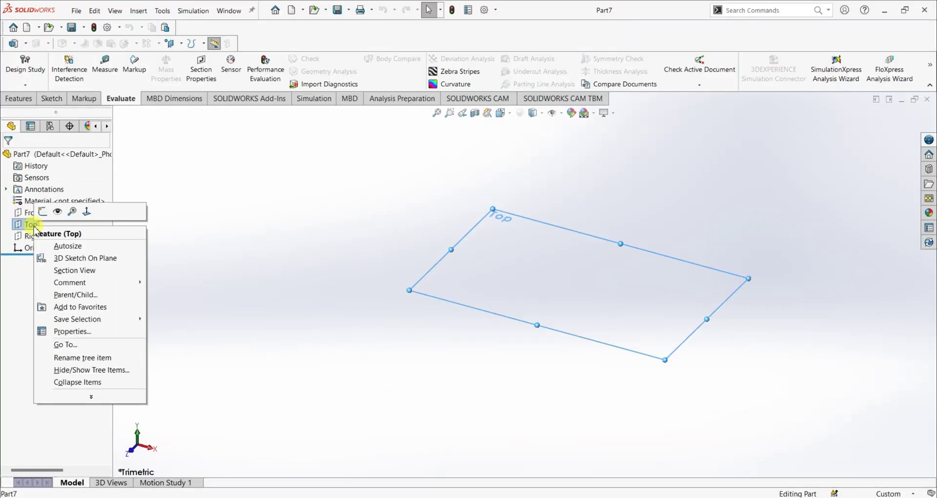
pyautogui.click(43, 211)
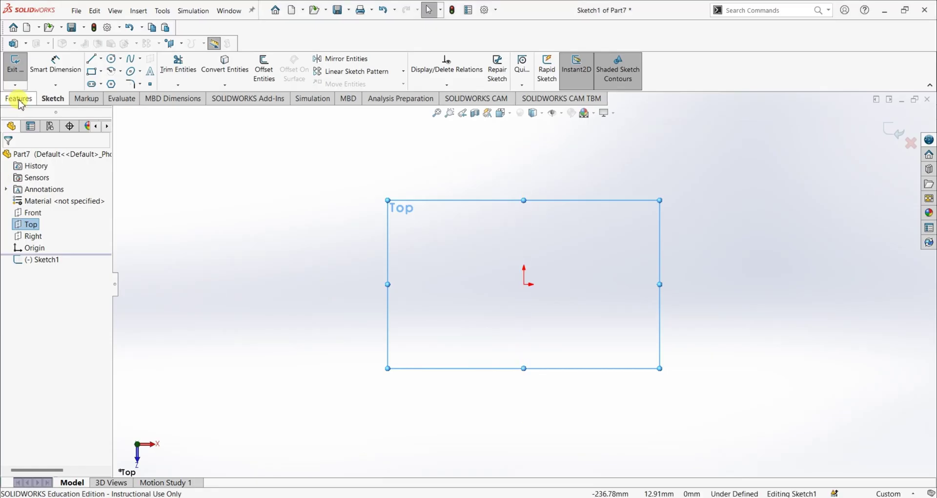
pyautogui.click(111, 59)
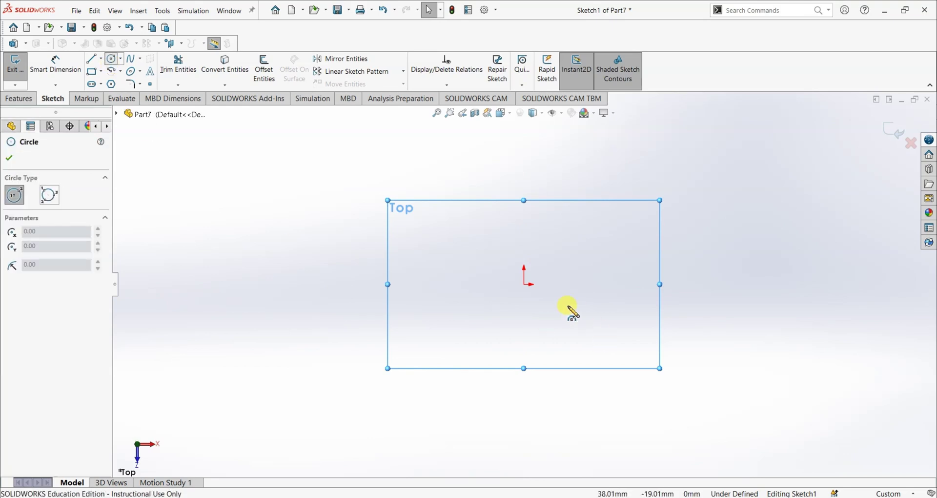
pyautogui.click(524, 285)
pyautogui.click(568, 330)
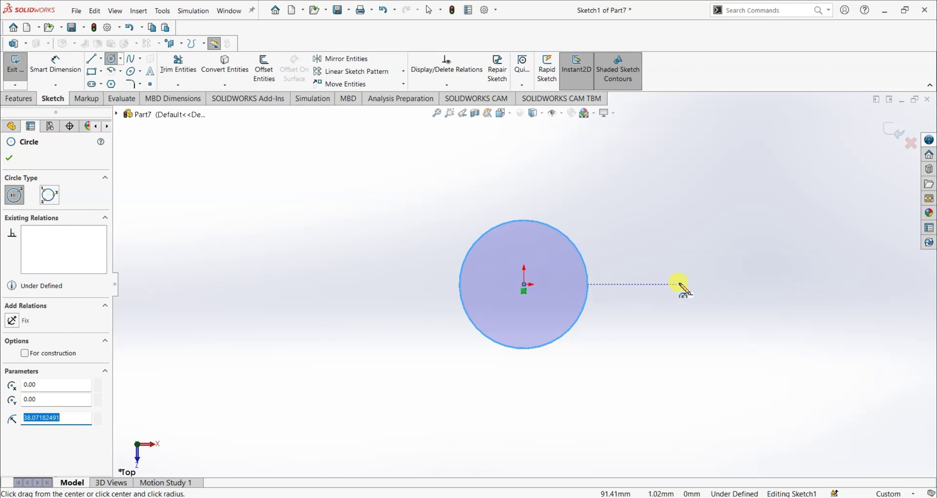
pyautogui.click(743, 284)
pyautogui.click(774, 306)
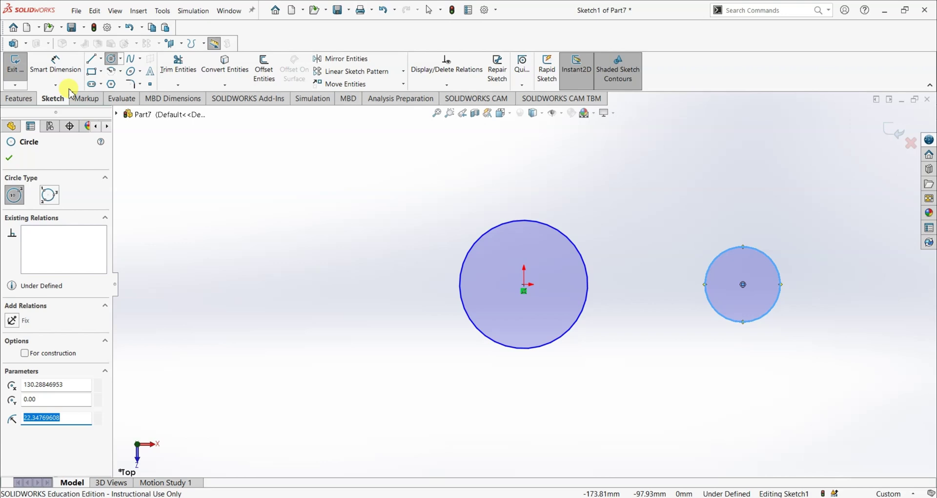
# Draw a construction centerline from the origin to the small circle's centre
pyautogui.click(102, 59)
pyautogui.click(116, 82)
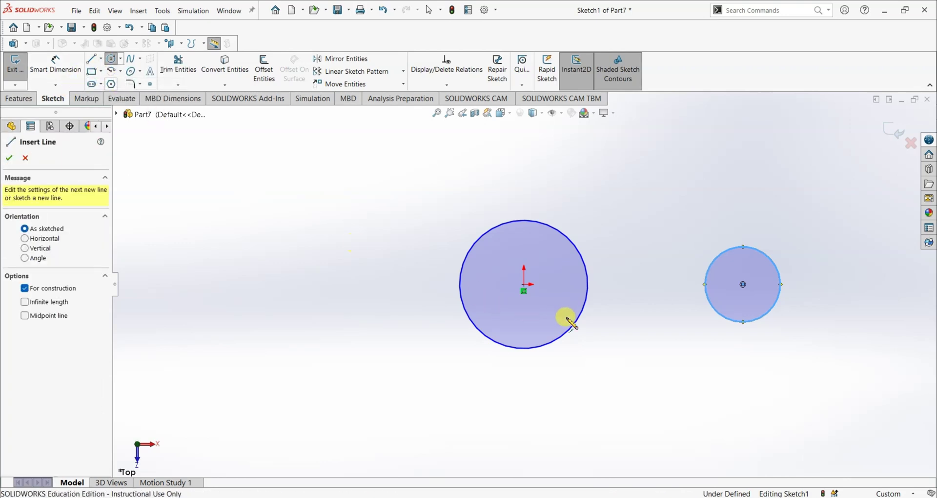
pyautogui.click(523, 284)
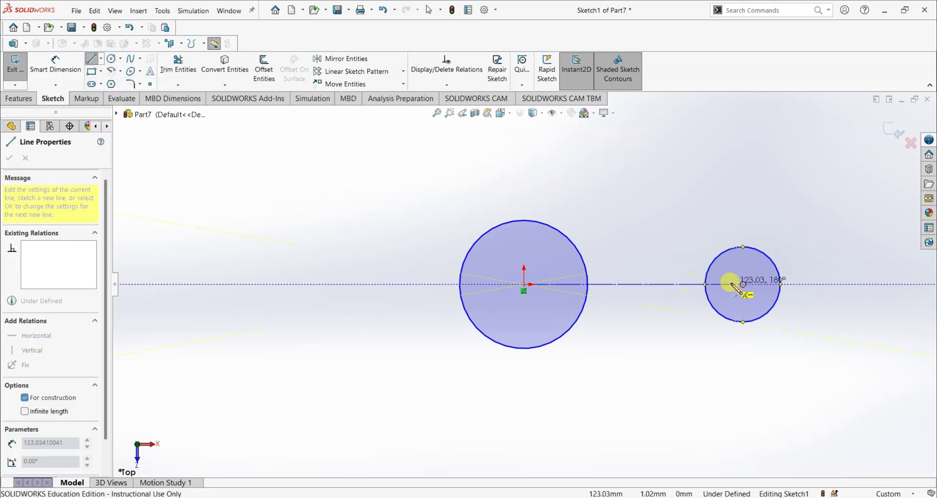
pyautogui.click(743, 284)
pyautogui.press('Escape')
pyautogui.press('Escape')
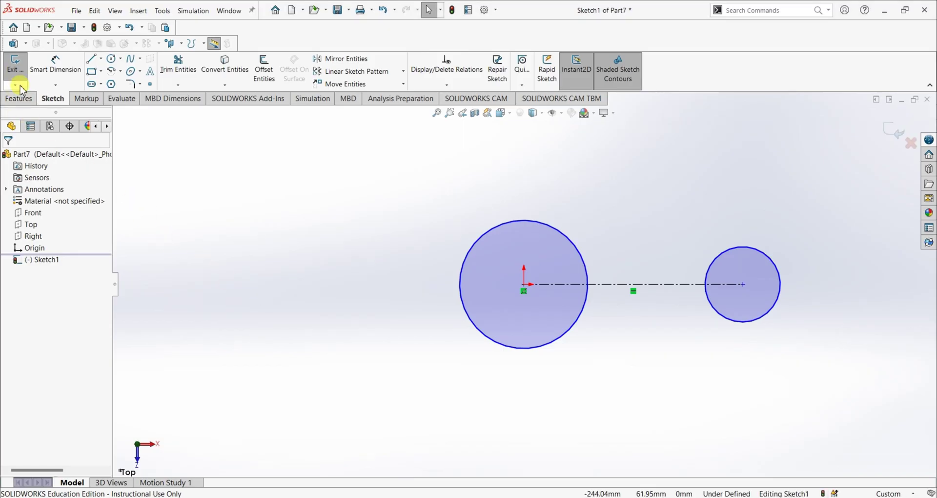
# Dimension the large circle to Ø32 and the small circle to Ø18
pyautogui.click(55, 66)
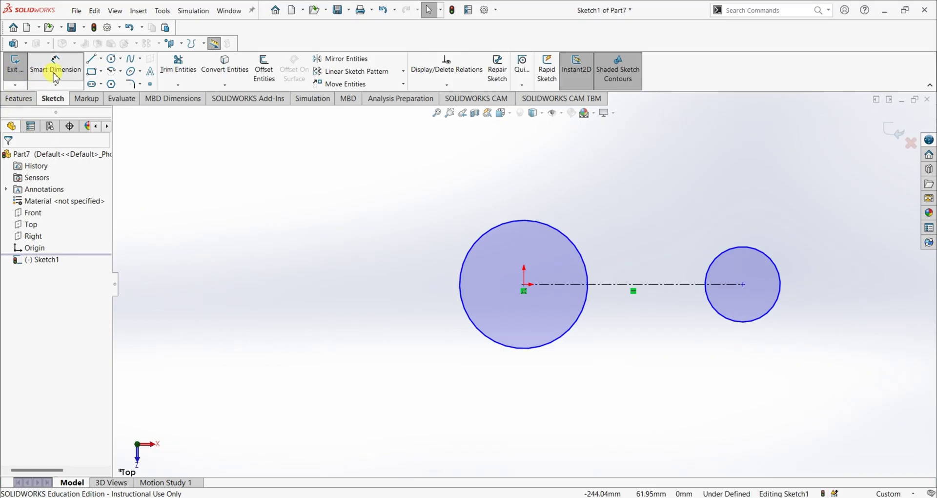
pyautogui.click(462, 276)
pyautogui.click(384, 251)
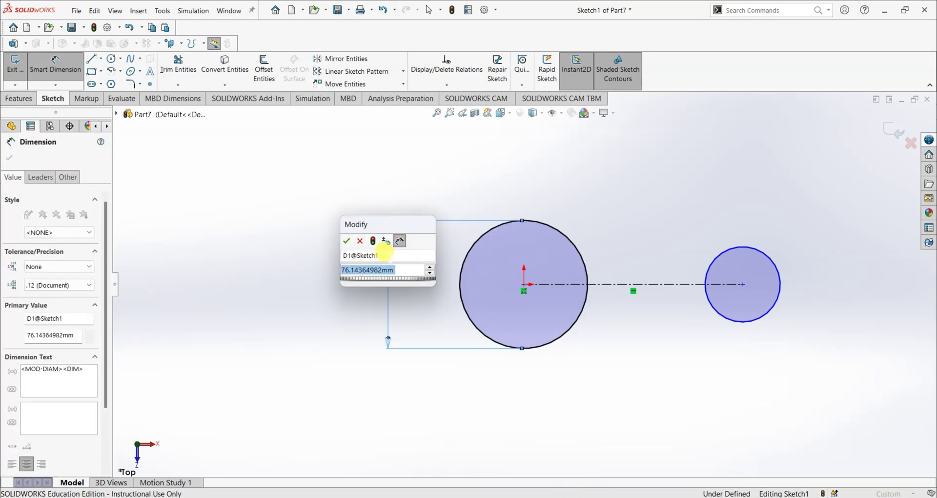
pyautogui.write('32')
pyautogui.press('Return')
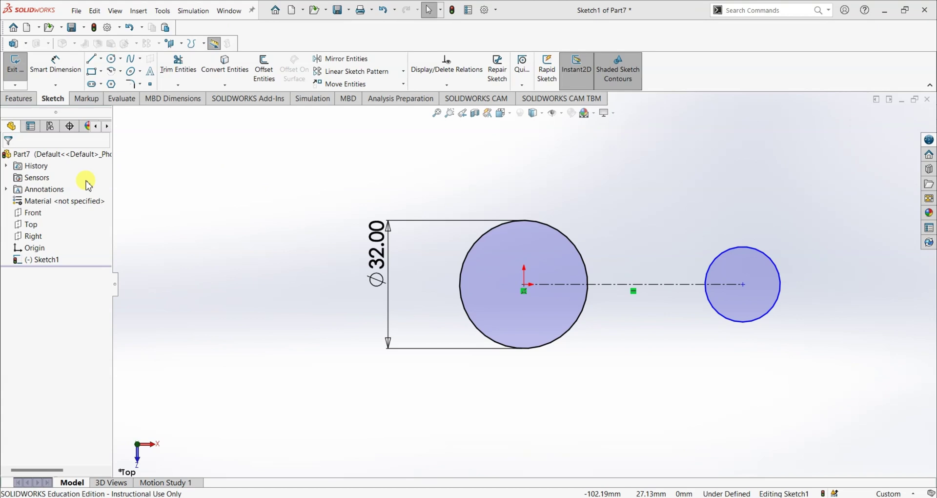
pyautogui.click(62, 74)
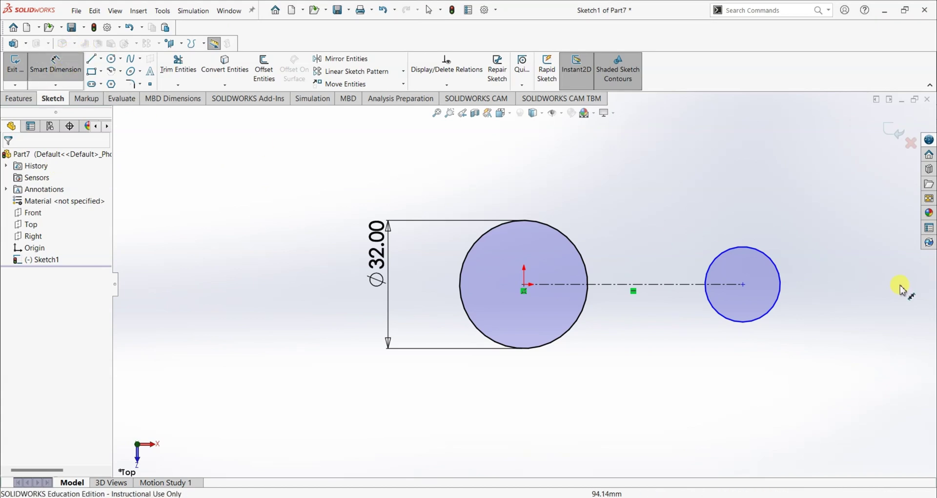
pyautogui.click(782, 282)
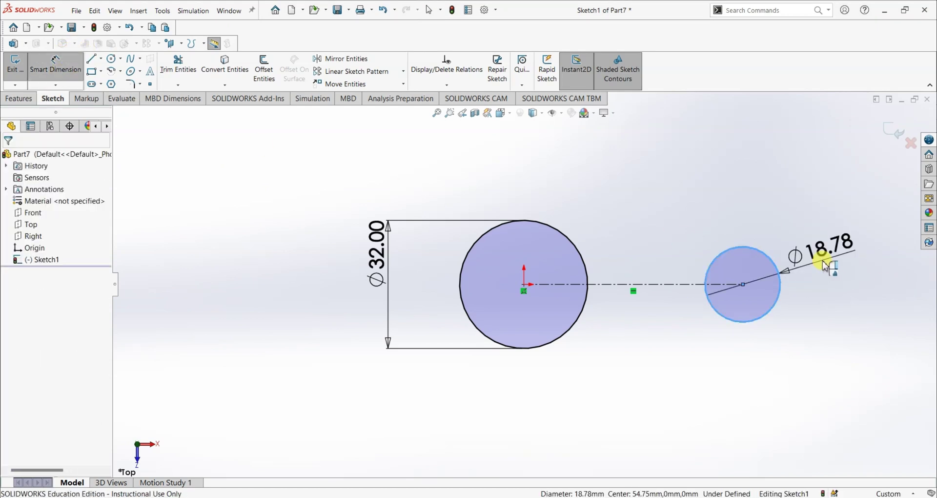
pyautogui.click(822, 263)
pyautogui.write('18')
pyautogui.press('Return')
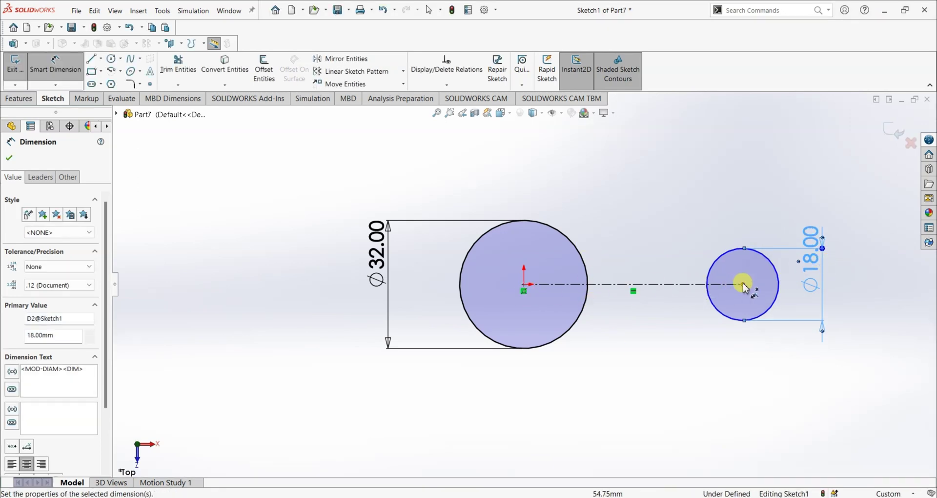
# Dimension the centerline so the circle centres are 38 mm apart
pyautogui.hotkey('alt', 'Tab')
pyautogui.hotkey('alt', 'Tab')
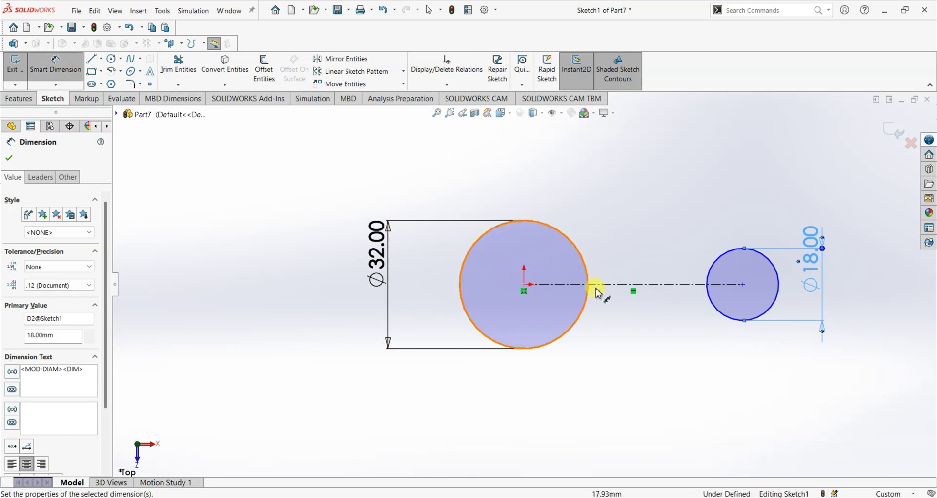
pyautogui.click(630, 288)
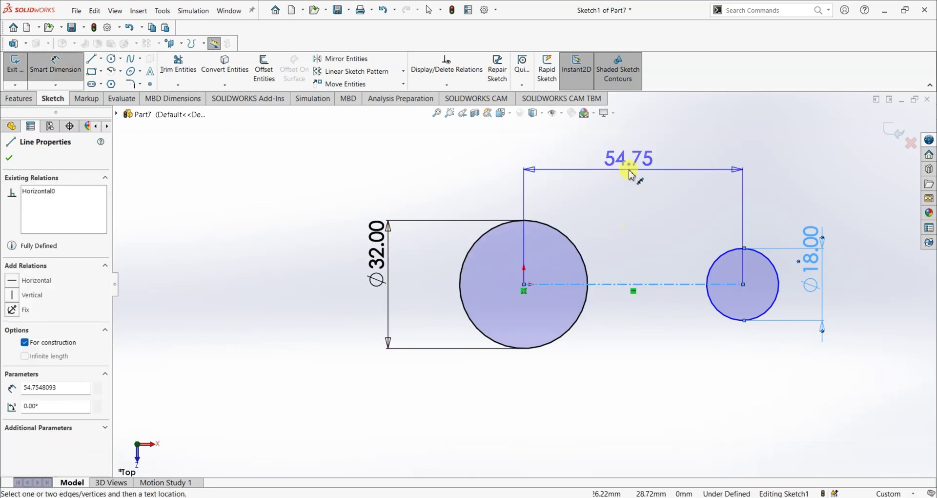
pyautogui.click(629, 174)
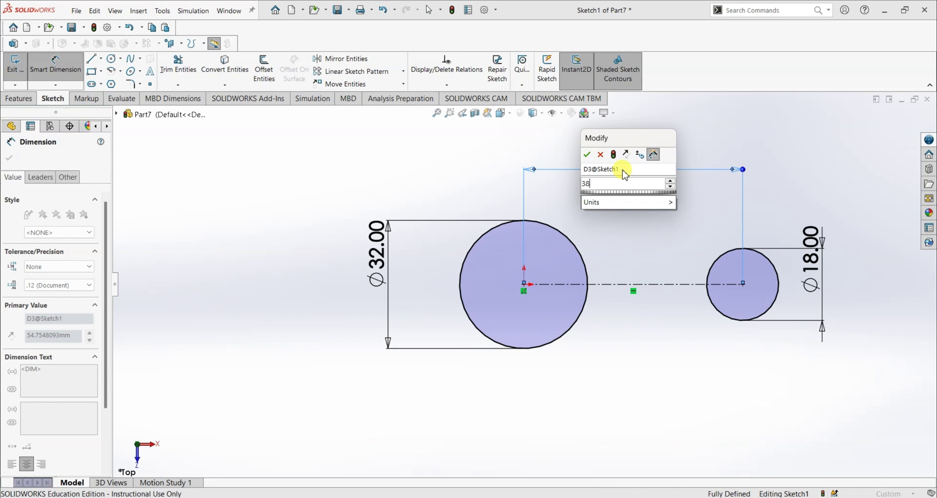
pyautogui.write('38')
pyautogui.press('Return')
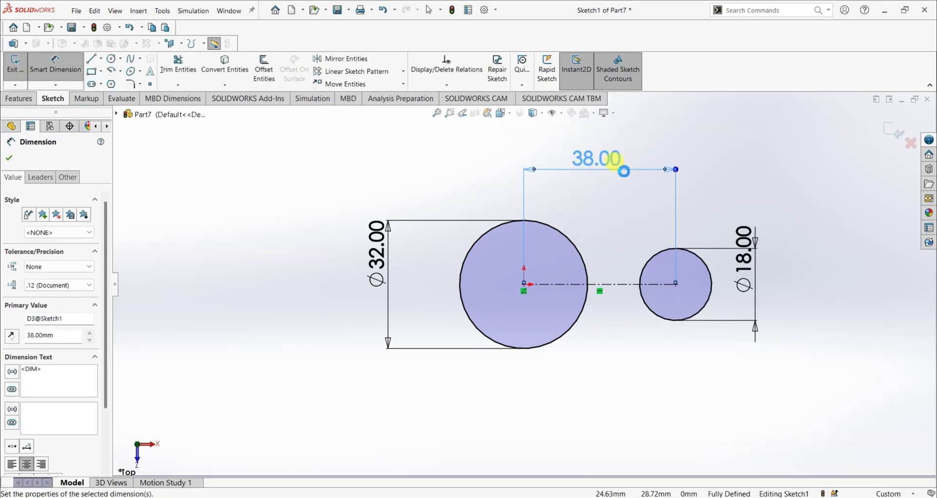
pyautogui.click(9, 158)
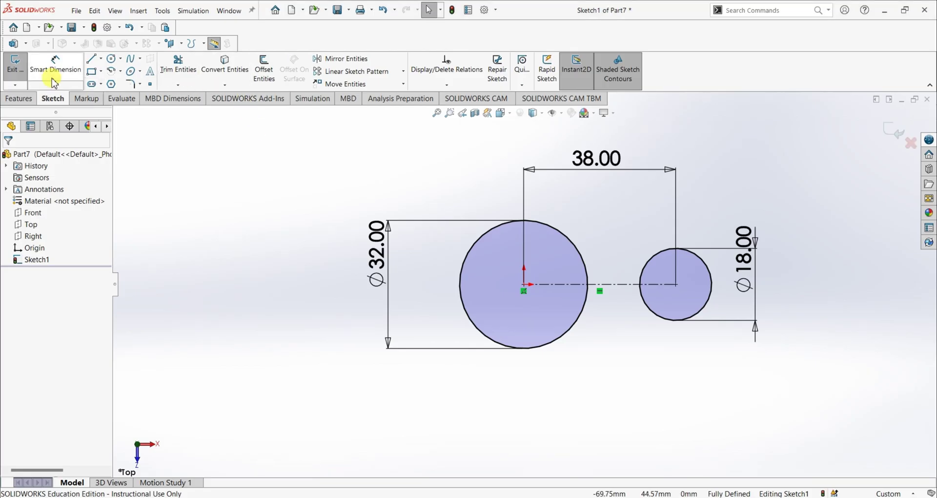
# Draw a line across the tops of both circles, from the large circle to the small one
pyautogui.click(92, 58)
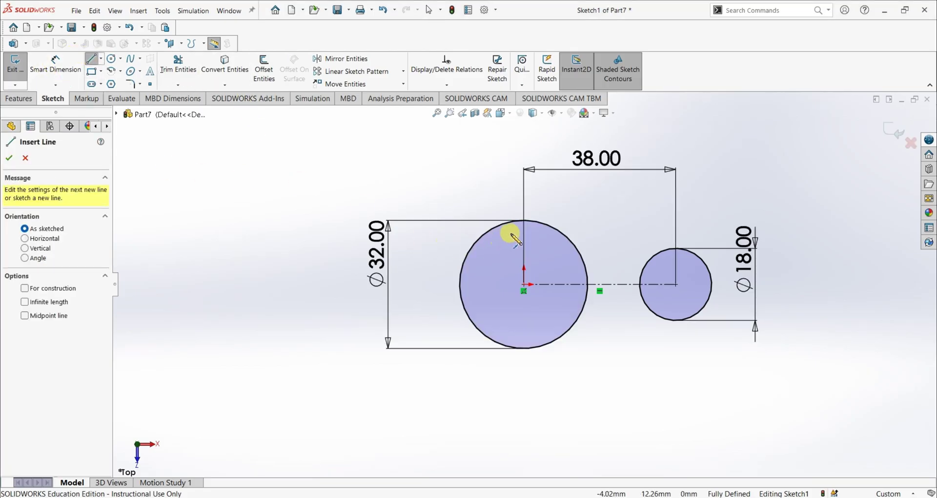
pyautogui.click(548, 229)
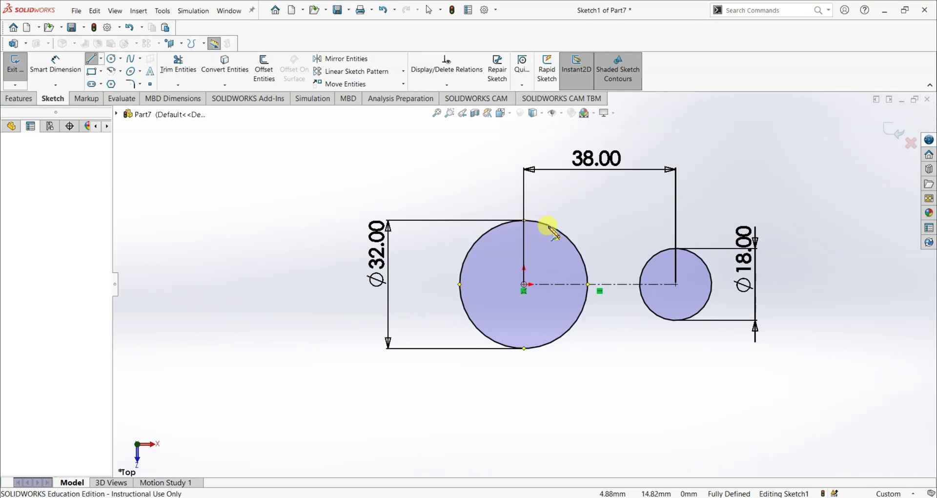
pyautogui.click(663, 255)
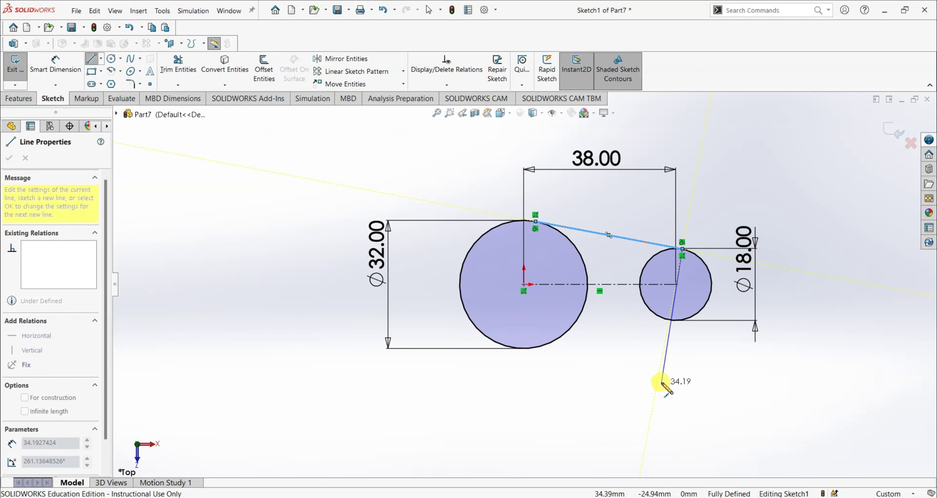
pyautogui.press('Escape')
pyautogui.press('Escape')
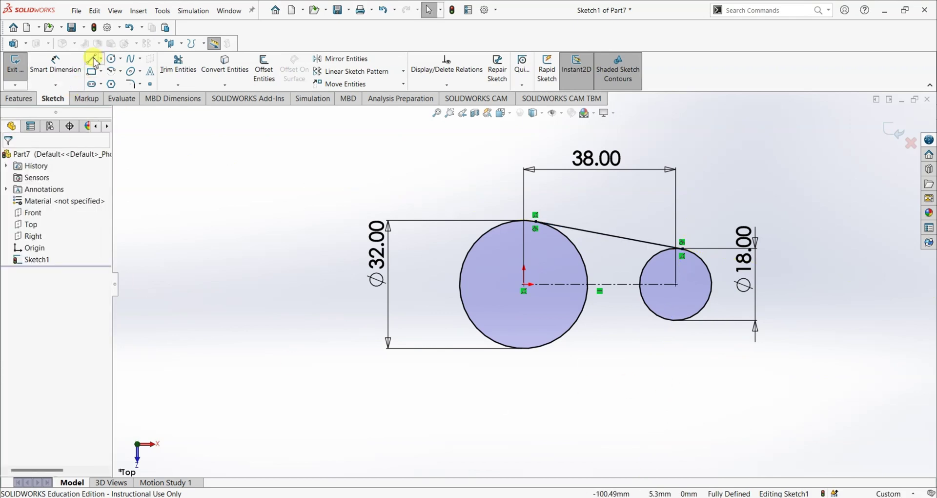
# Make the upper line tangent to both the large circle and the Ø18 circle
pyautogui.click(574, 234)
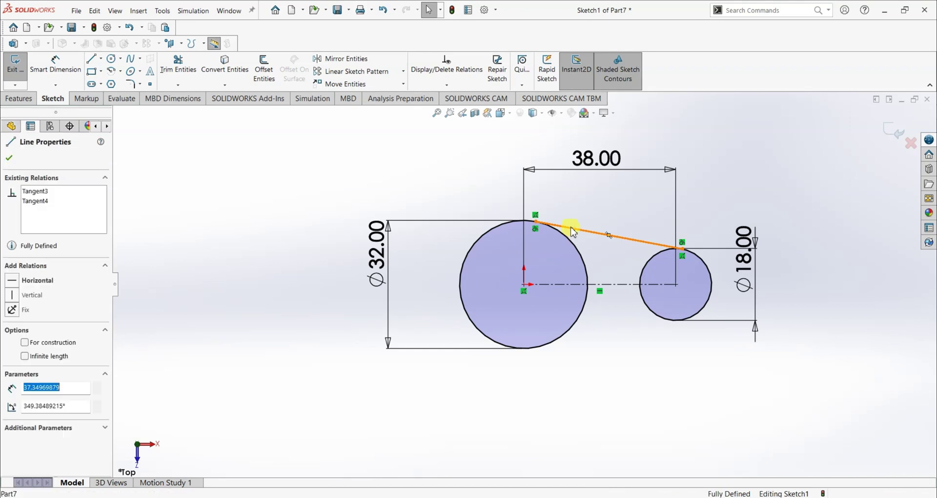
pyautogui.keyDown('ctrl'); pyautogui.click(481, 243); pyautogui.keyUp('ctrl')
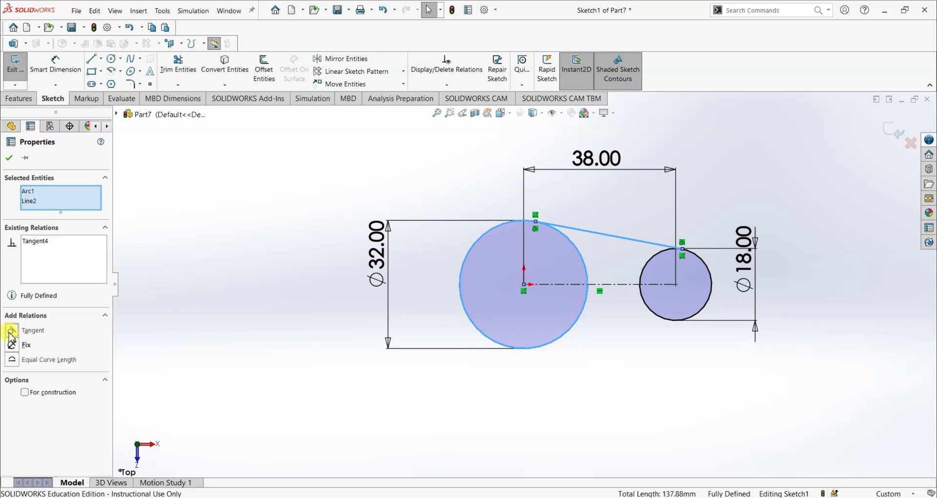
pyautogui.click(9, 158)
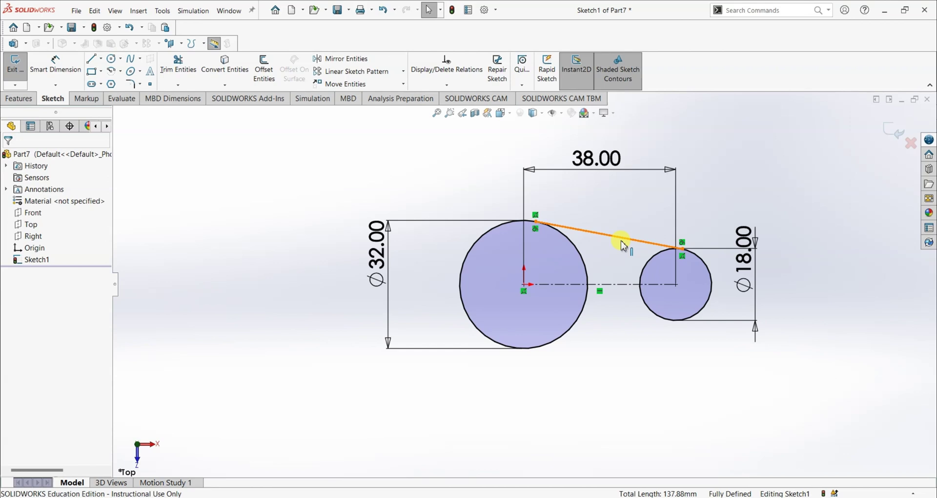
pyautogui.click(622, 243)
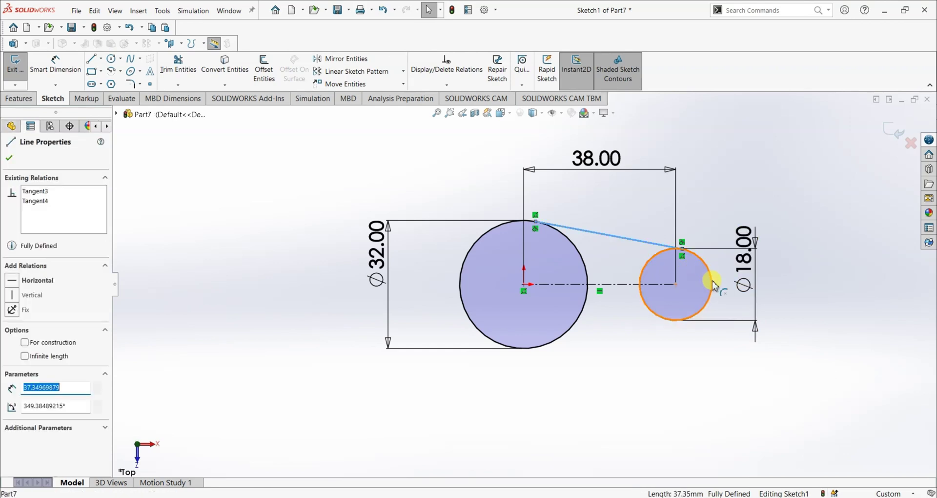
pyautogui.keyDown('ctrl'); pyautogui.click(712, 285); pyautogui.keyUp('ctrl')
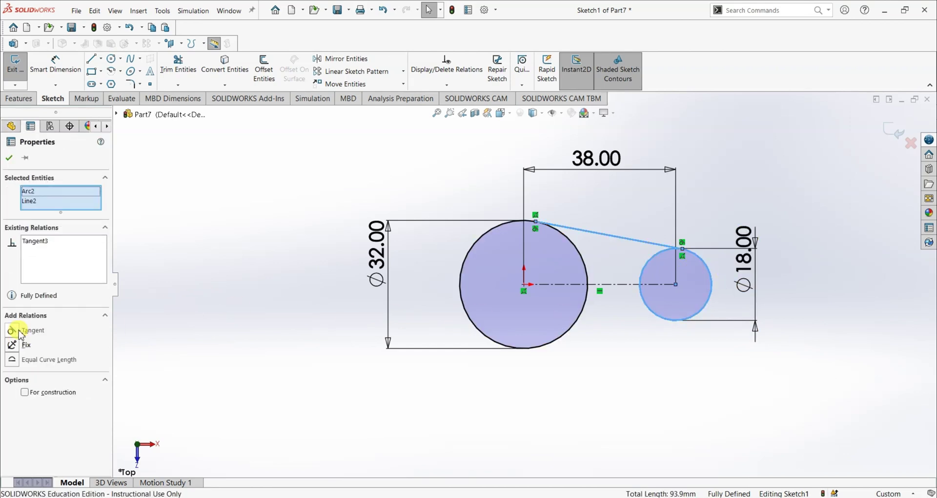
pyautogui.click(10, 158)
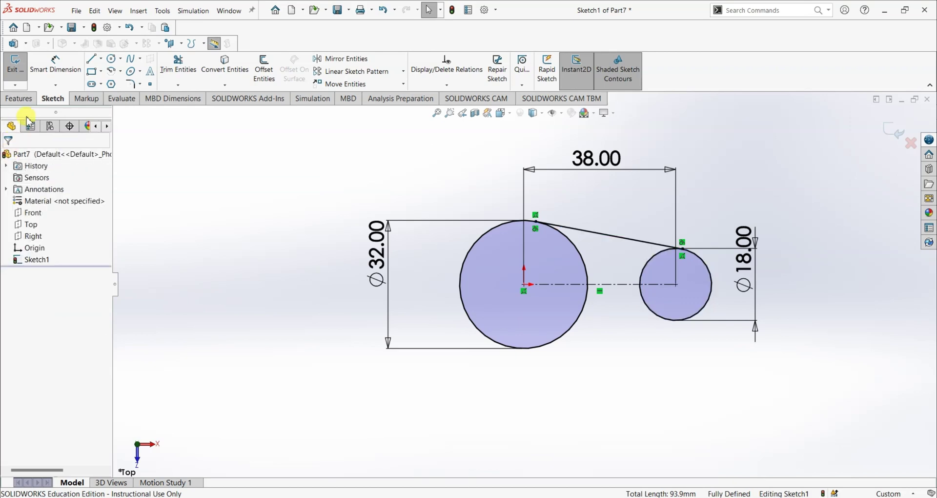
# Mirror the upper tangent line about the horizontal centerline to create the lower line
pyautogui.click(342, 59)
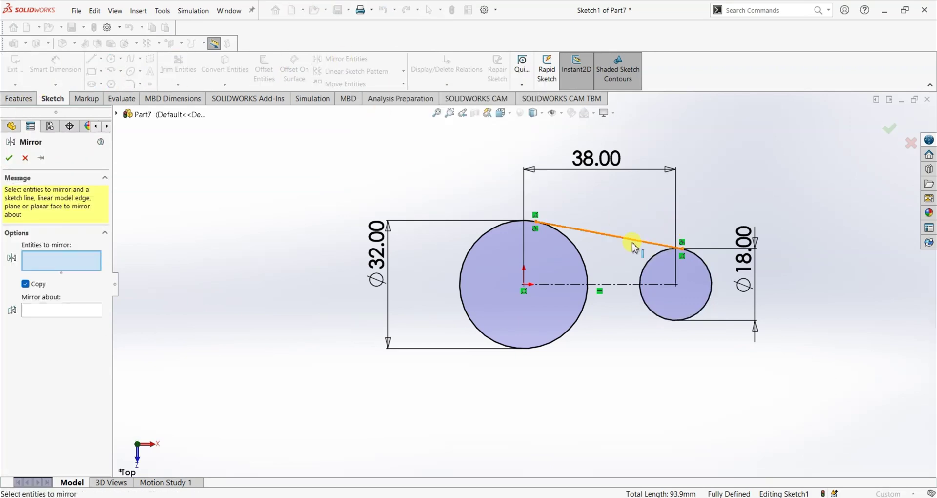
pyautogui.click(632, 246)
pyautogui.click(54, 310)
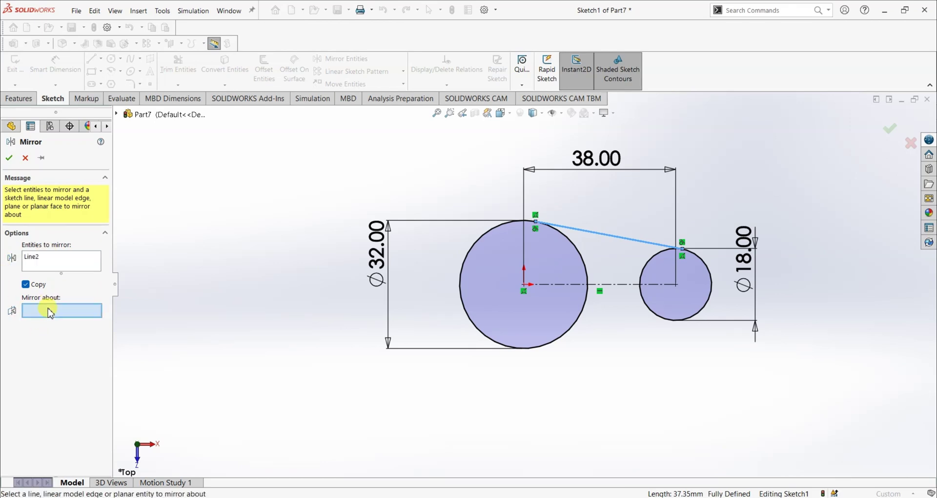
pyautogui.click(607, 283)
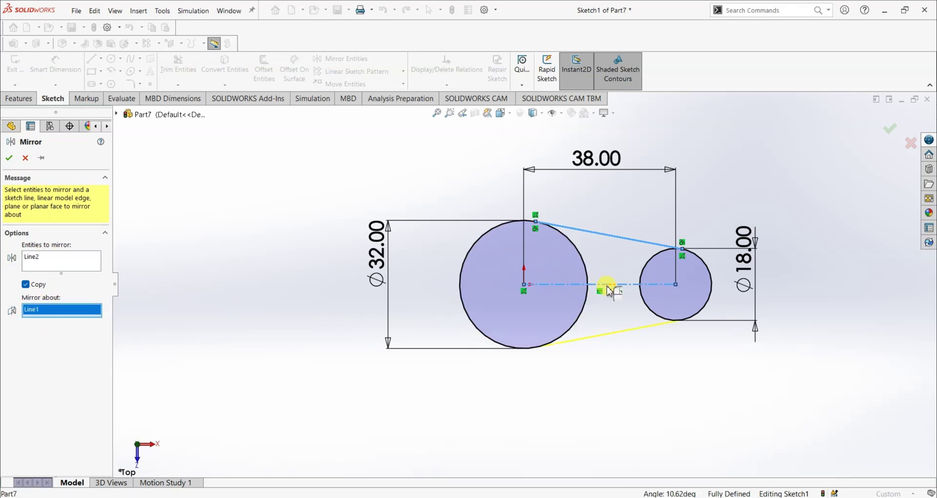
pyautogui.click(9, 157)
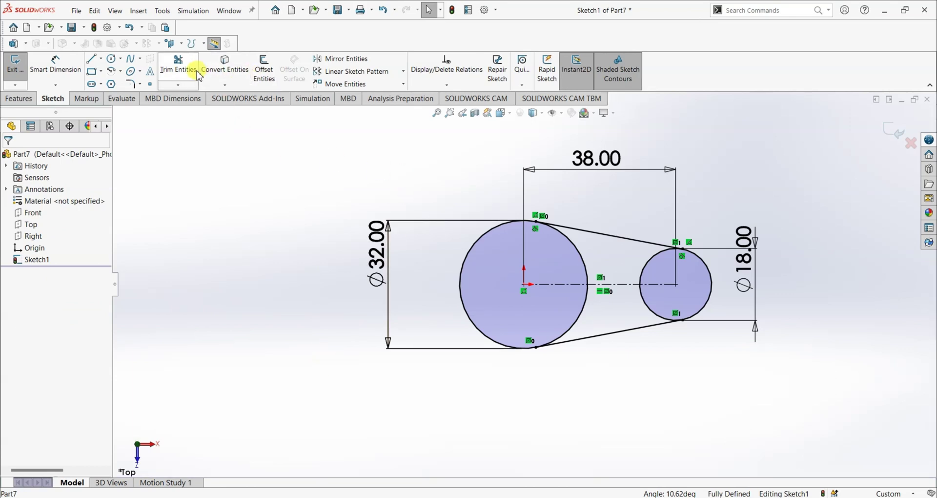
# Trim the inner arcs of the Ø32 and Ø18 circles, leaving one closed outline
pyautogui.click(178, 66)
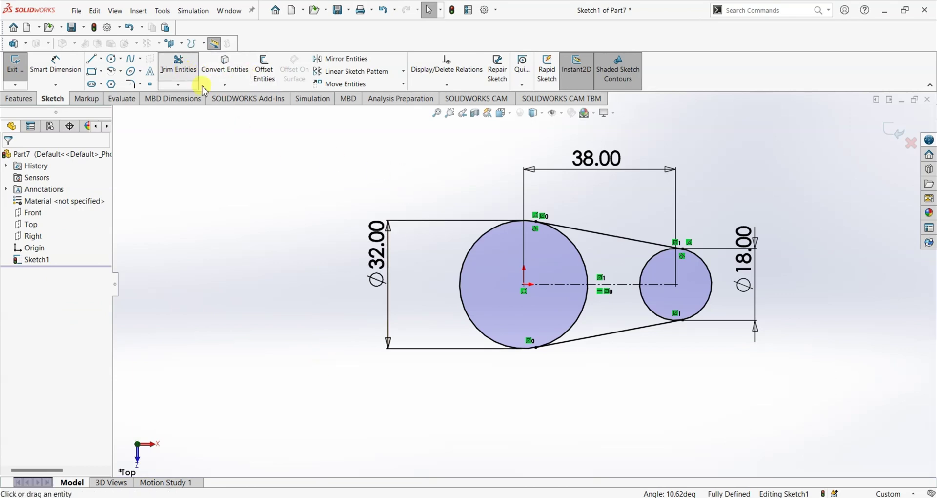
pyautogui.click(584, 254)
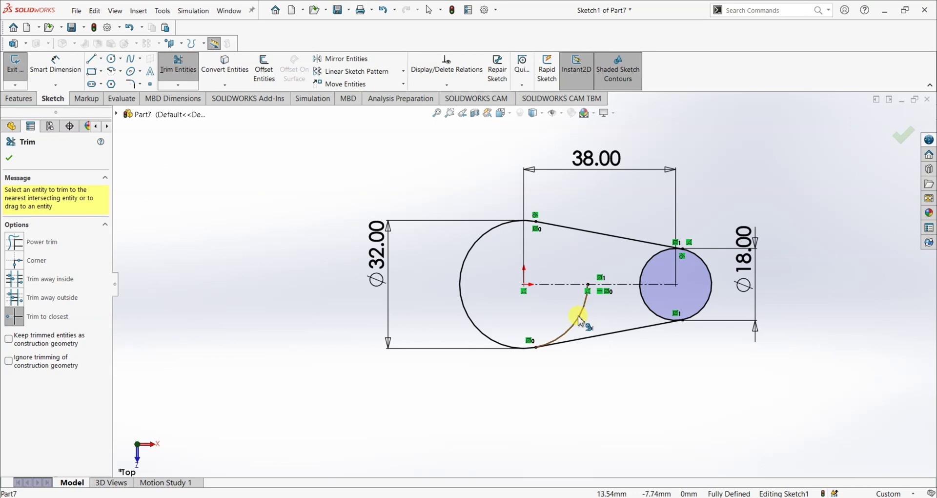
pyautogui.click(647, 265)
pyautogui.click(651, 310)
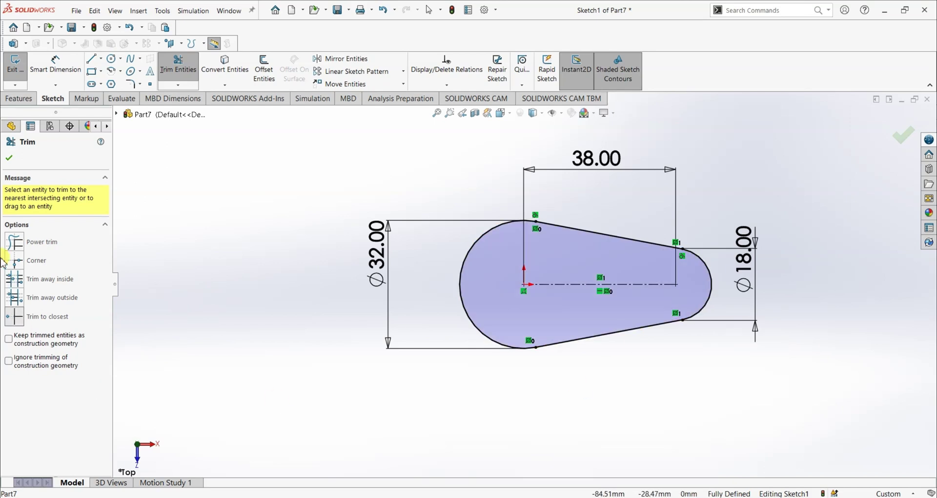
pyautogui.click(9, 158)
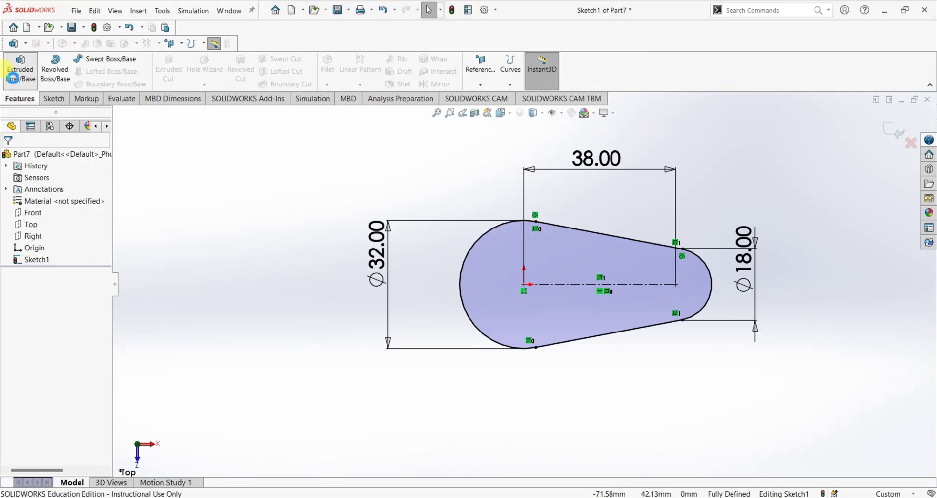
# Extrude the outline to a 6 mm blind depth as Boss-Extrude1
pyautogui.click(20, 67)
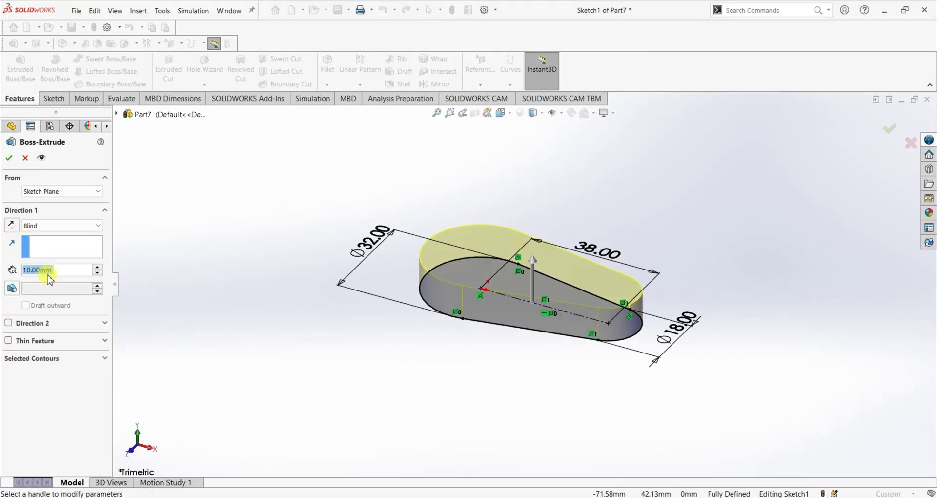
pyautogui.write('6')
pyautogui.press('Return')
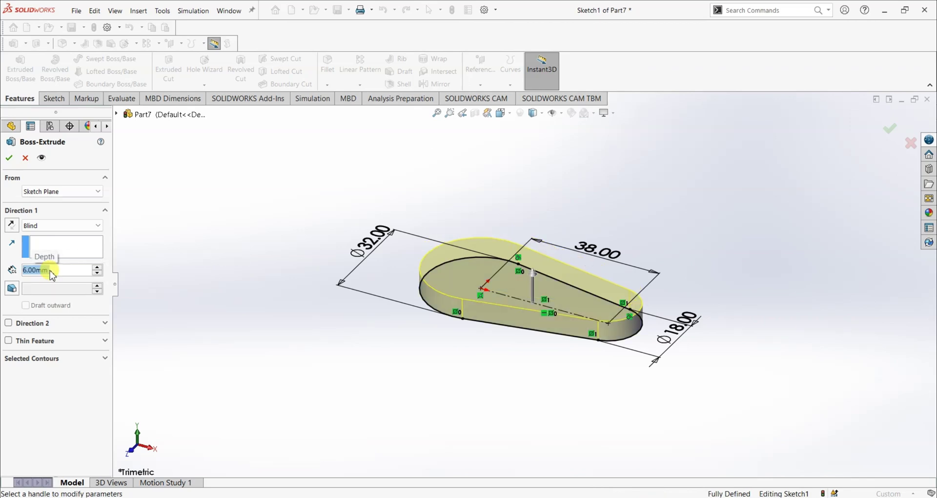
pyautogui.click(7, 158)
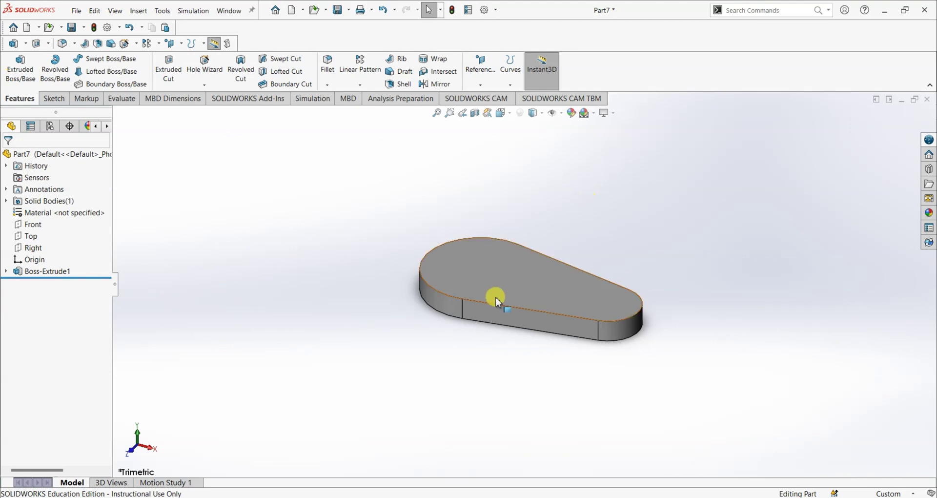
# Turn the plate's top face to view it straight on and start a new sketch on it
pyautogui.rightClick(493, 273)
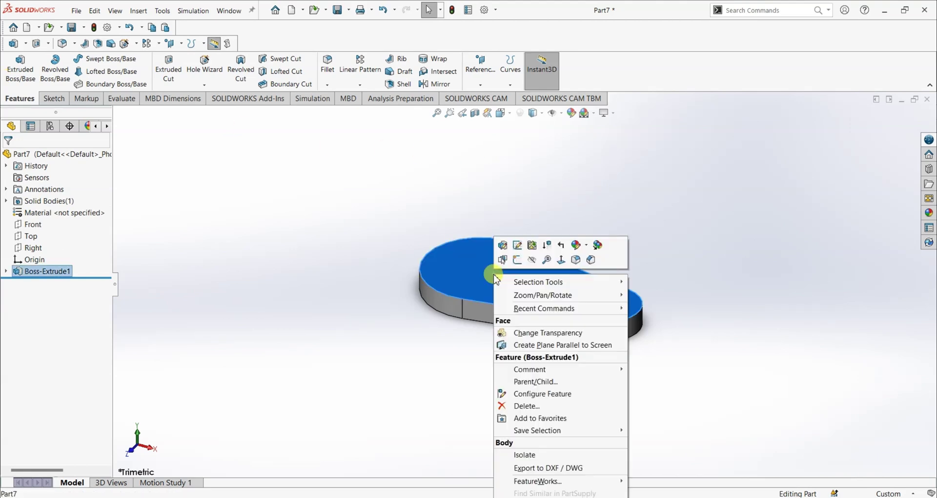
pyautogui.click(562, 260)
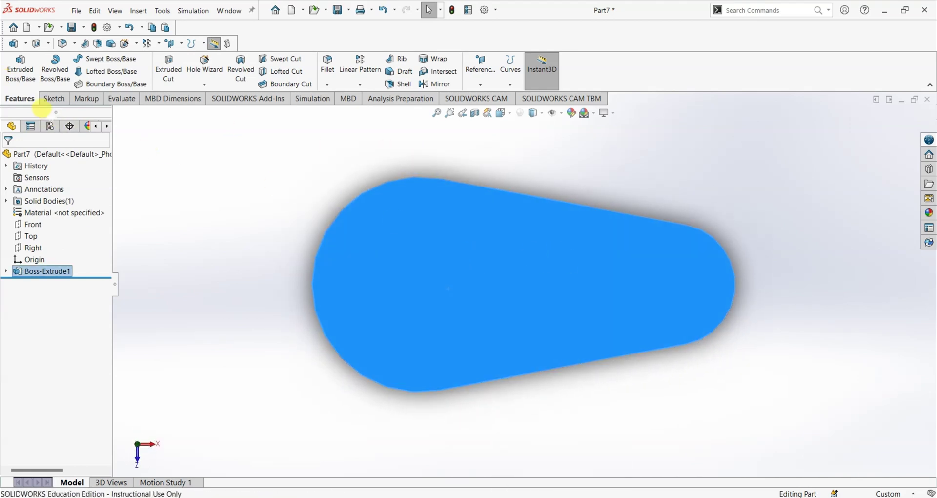
pyautogui.click(54, 99)
pyautogui.click(17, 78)
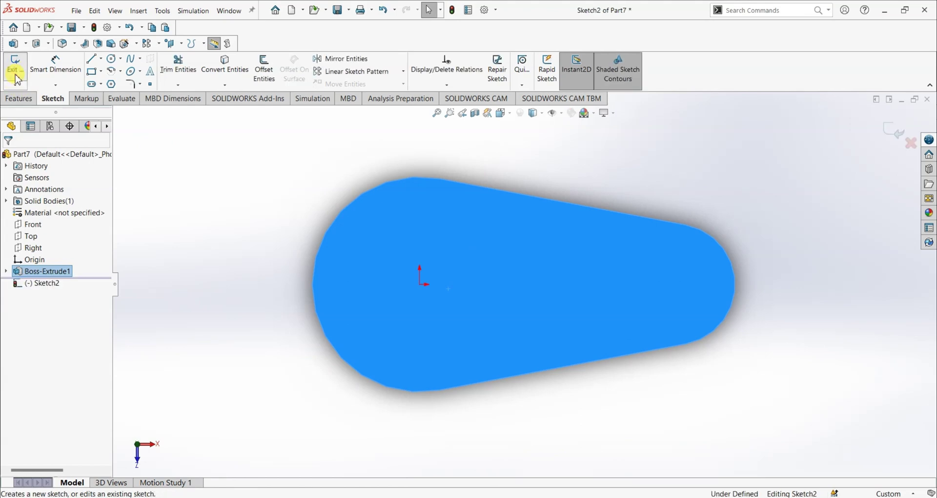
# Draw a circle centred on the origin and dimension it to Ø32
pyautogui.click(111, 59)
pyautogui.click(421, 284)
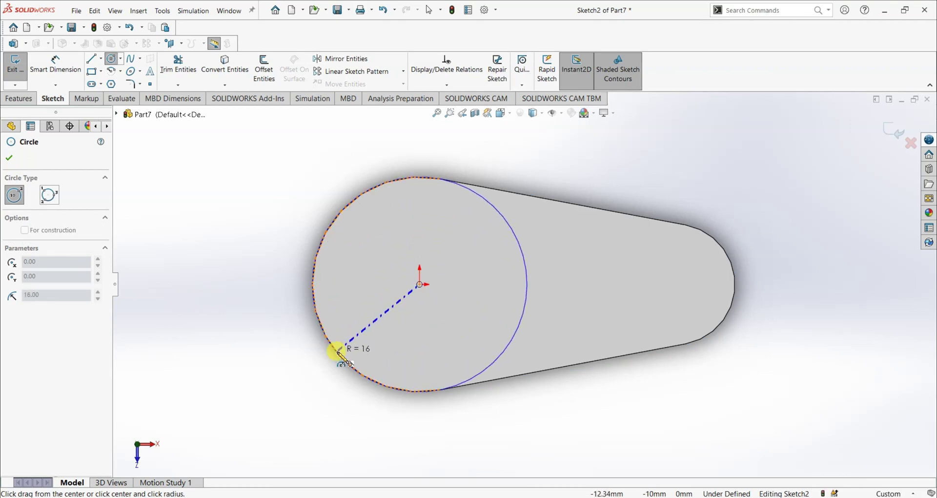
pyautogui.click(365, 332)
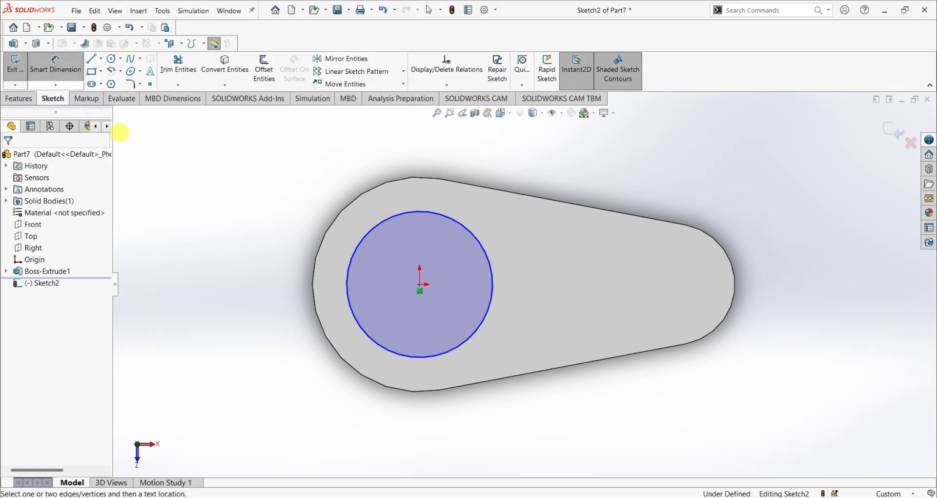
pyautogui.click(365, 238)
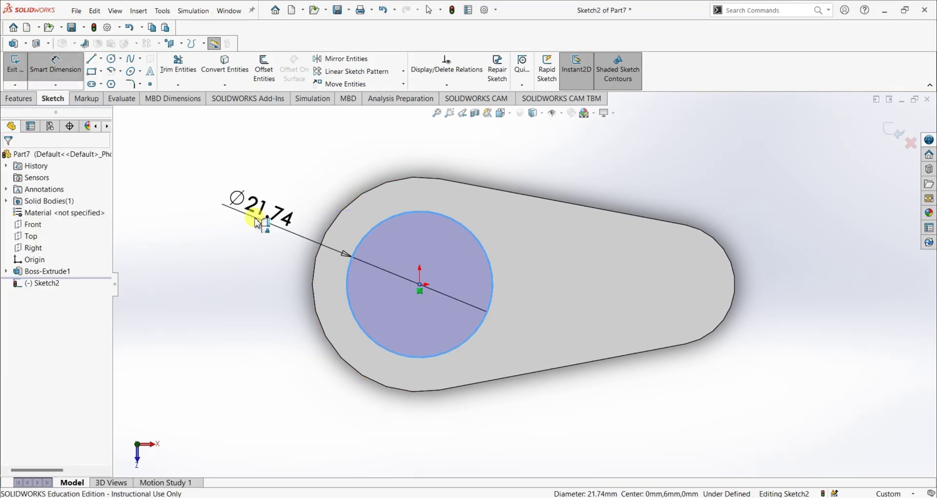
pyautogui.click(257, 224)
pyautogui.write('32')
pyautogui.press('Return')
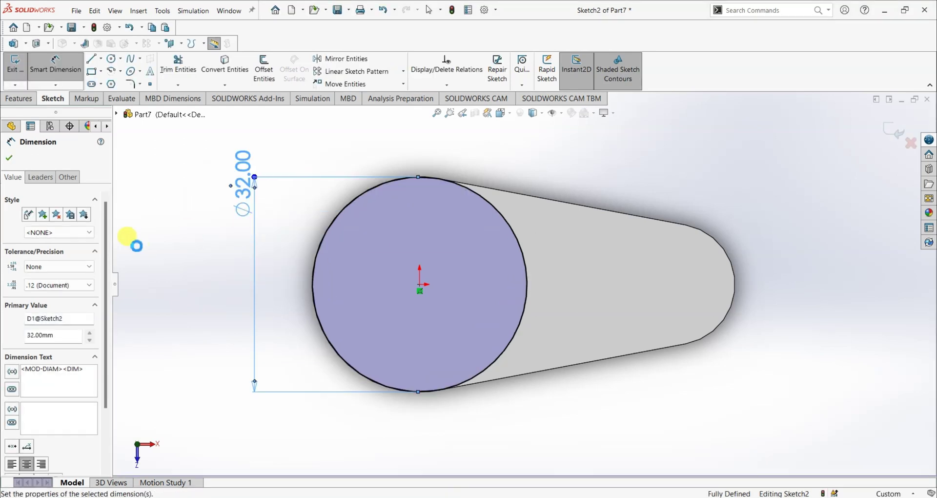
# Extrude the Ø32 circle 8 mm as Boss-Extrude2, merged with the plate
pyautogui.click(10, 159)
pyautogui.click(21, 98)
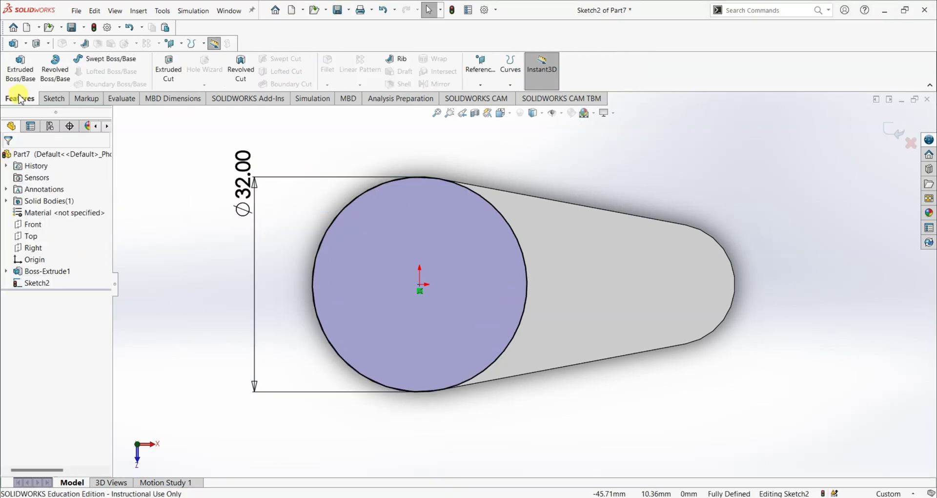
pyautogui.click(13, 73)
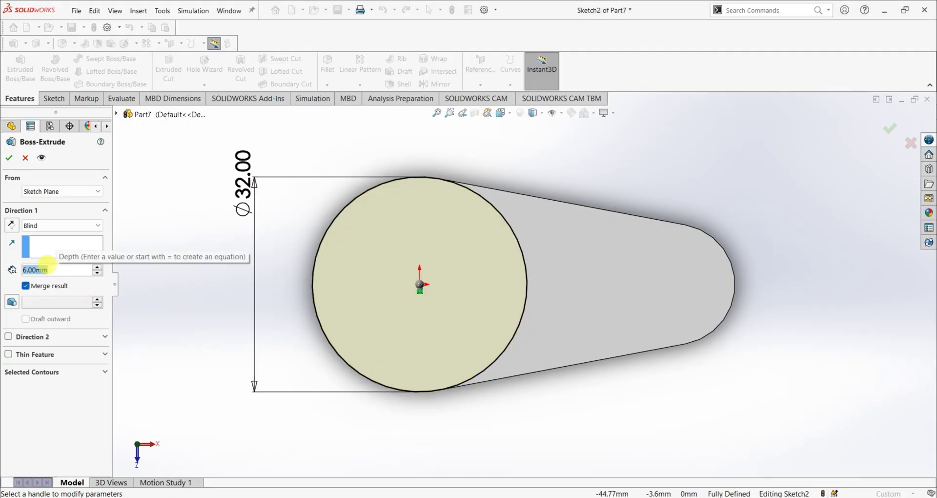
pyautogui.write('8')
pyautogui.press('Return')
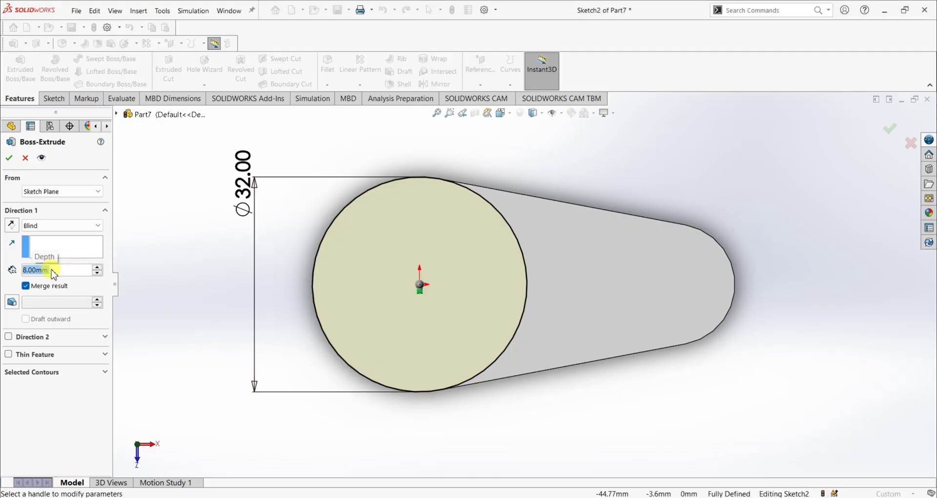
pyautogui.click(7, 158)
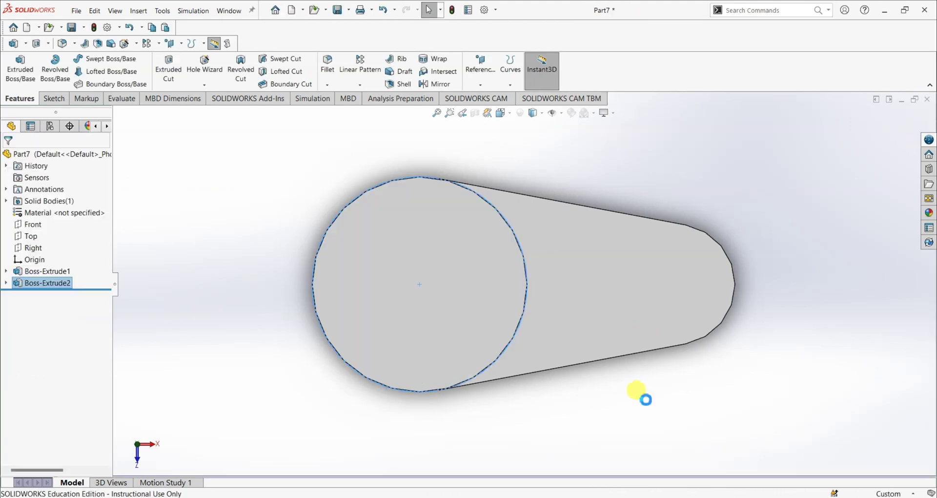
# Start a sketch on the plate's top face, viewed straight on, with a circle at the arm's right end
pyautogui.click(677, 282)
pyautogui.rightClick(674, 276)
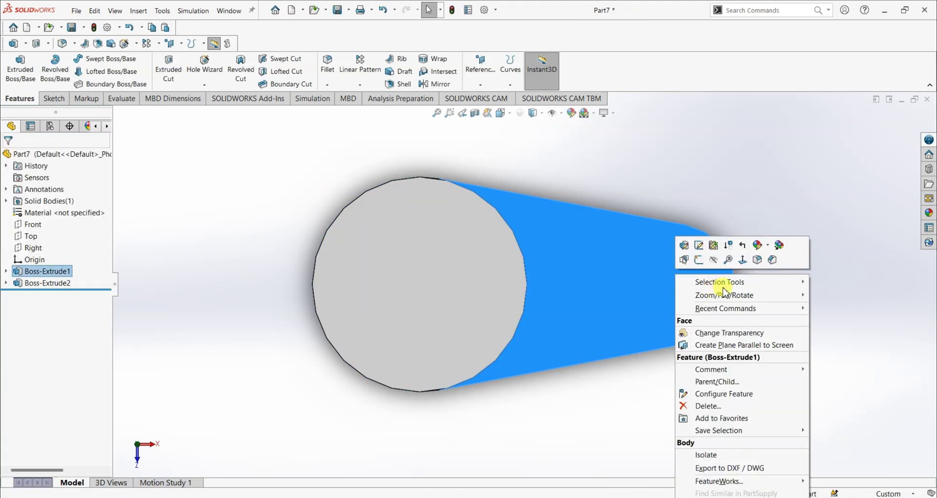
pyautogui.click(744, 266)
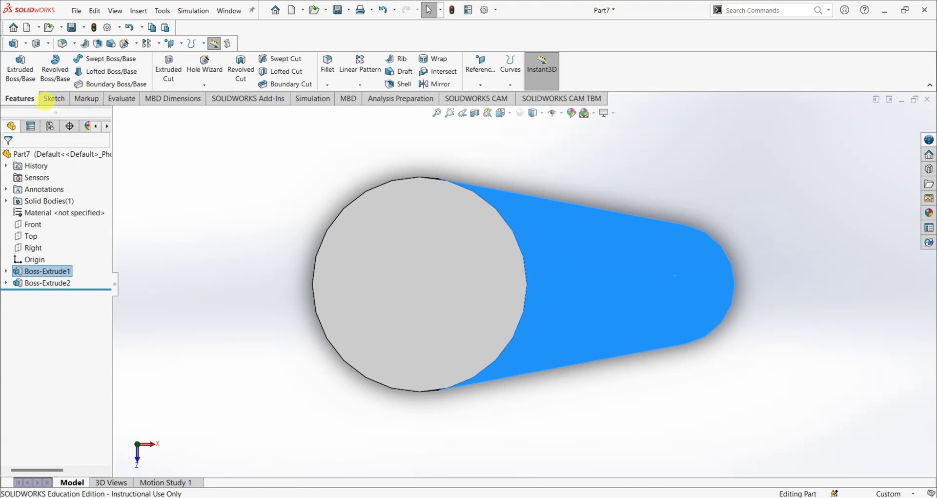
pyautogui.click(56, 99)
pyautogui.click(17, 64)
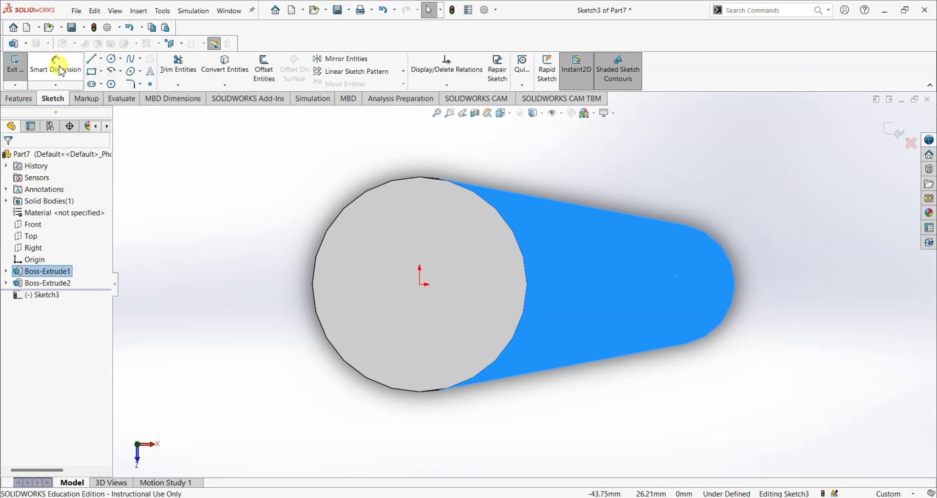
pyautogui.click(111, 58)
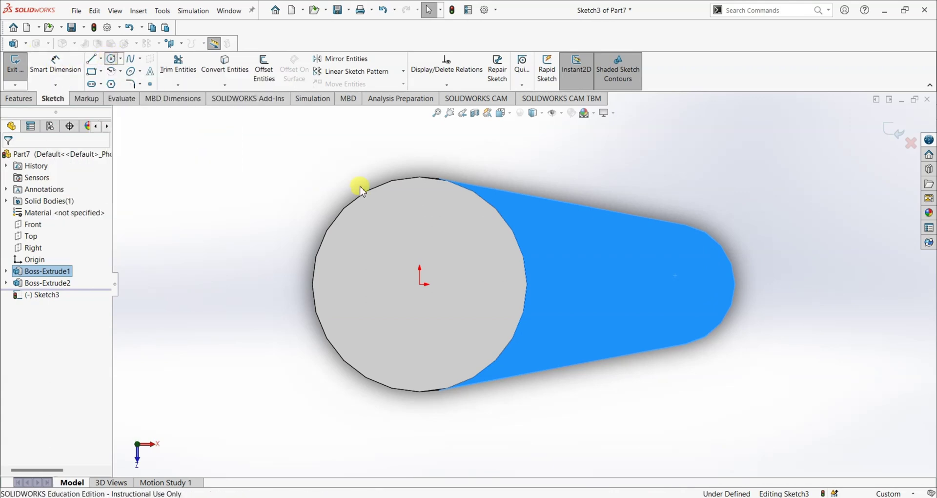
pyautogui.click(689, 285)
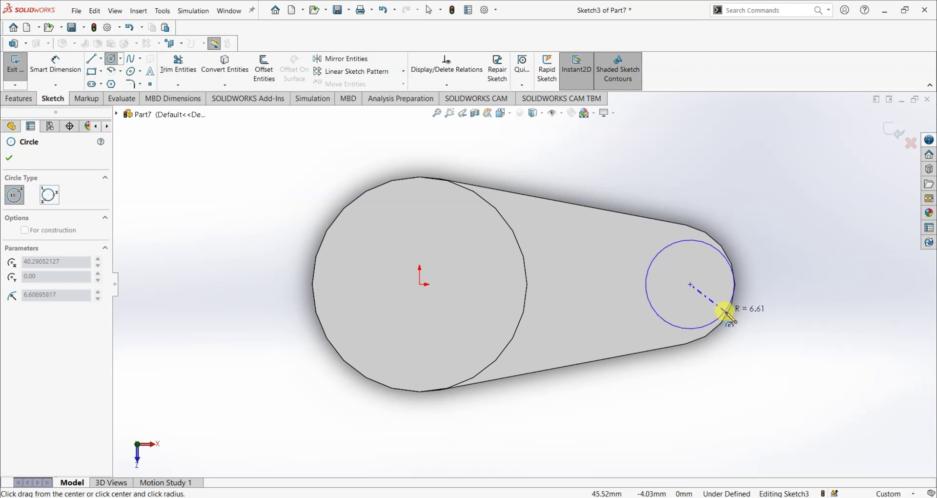
pyautogui.click(726, 312)
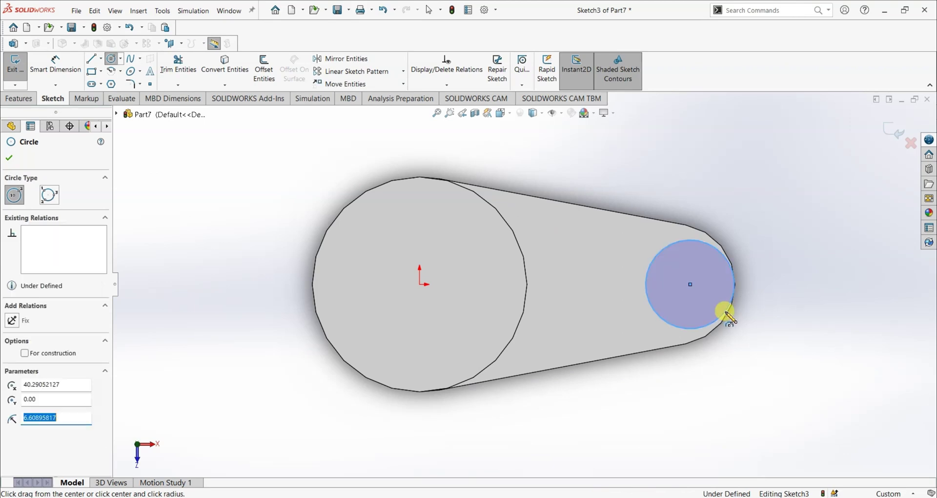
pyautogui.click(18, 157)
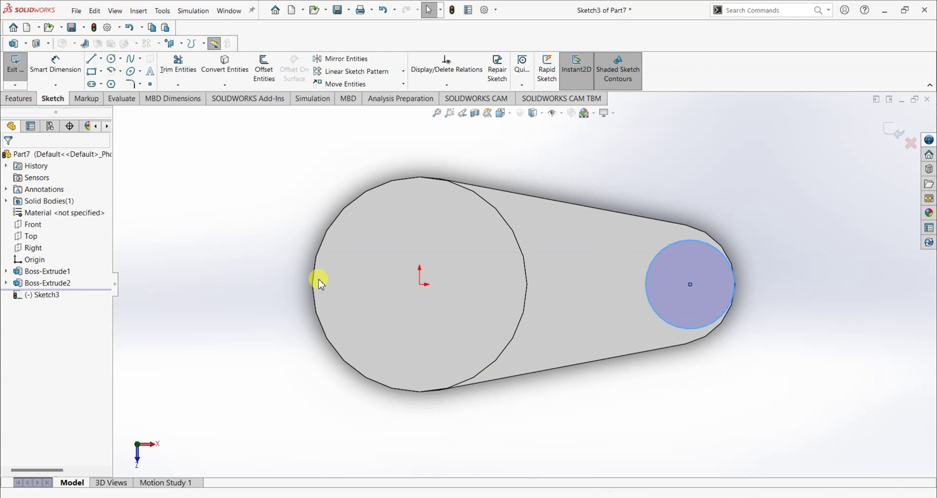
# Dimension the circle's centre 38 mm from the origin and its diameter to Ø18
pyautogui.click(53, 64)
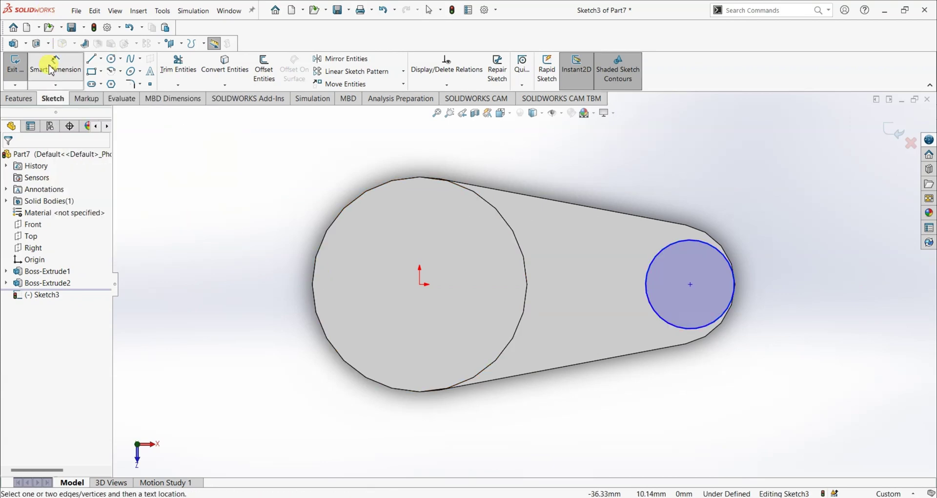
pyautogui.click(418, 286)
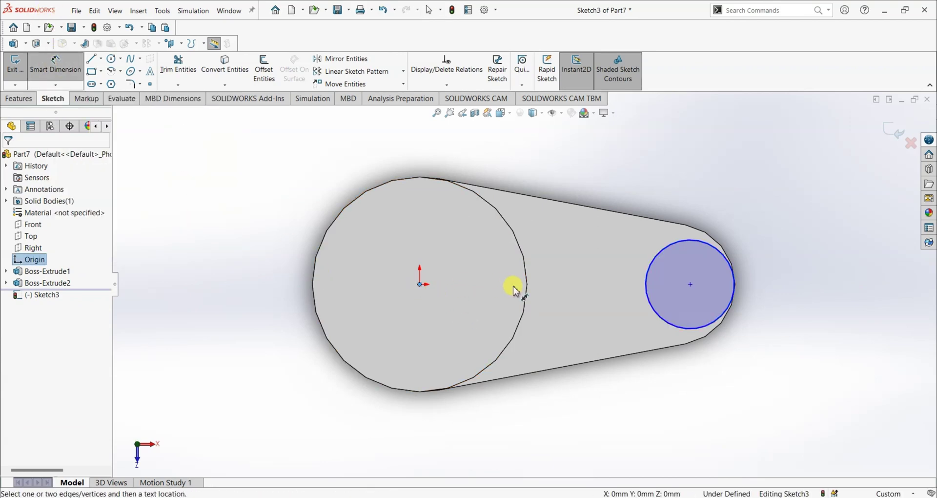
pyautogui.click(691, 284)
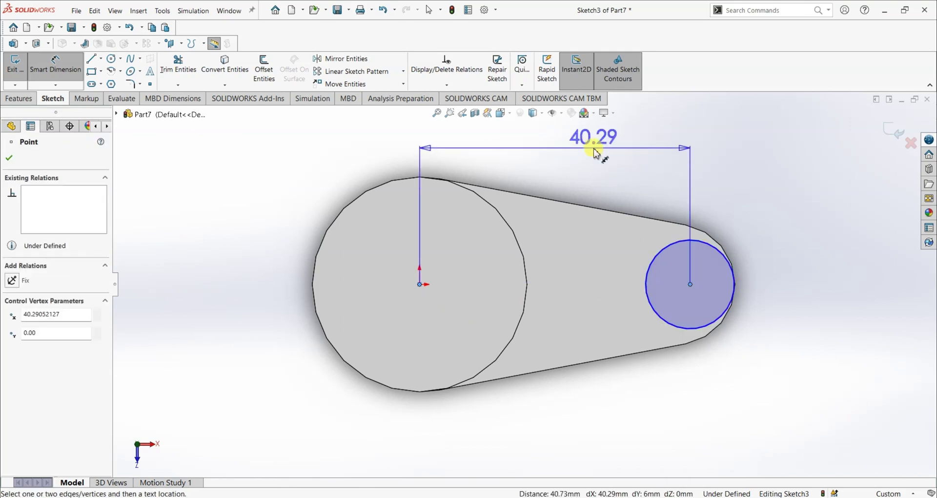
pyautogui.click(594, 150)
pyautogui.write('38')
pyautogui.press('Return')
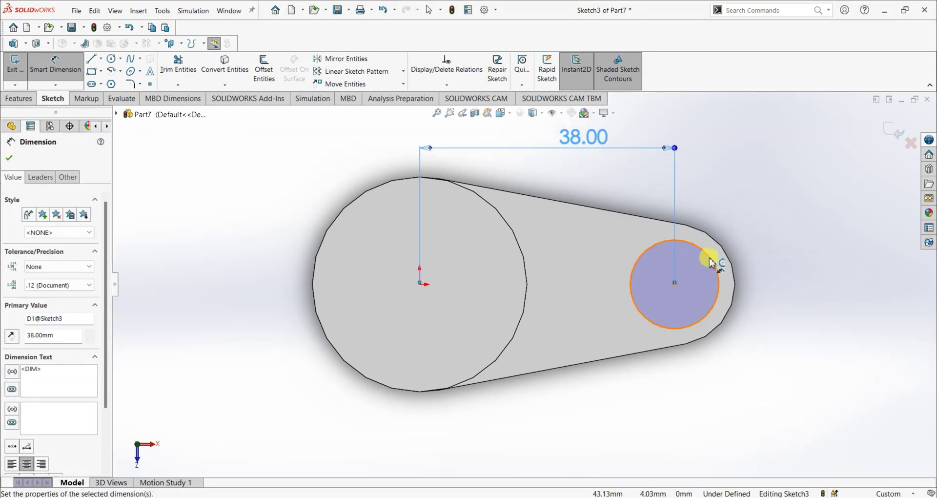
pyautogui.click(710, 257)
pyautogui.click(771, 202)
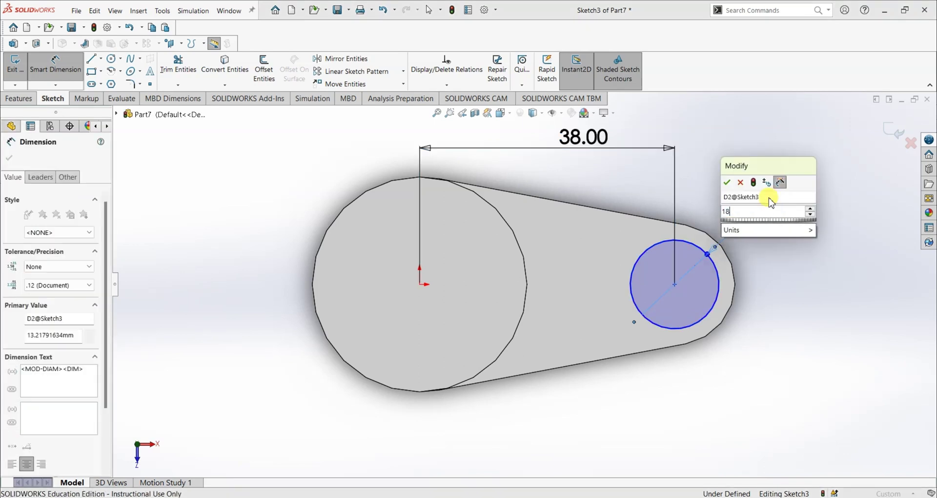
pyautogui.write('18')
pyautogui.press('Return')
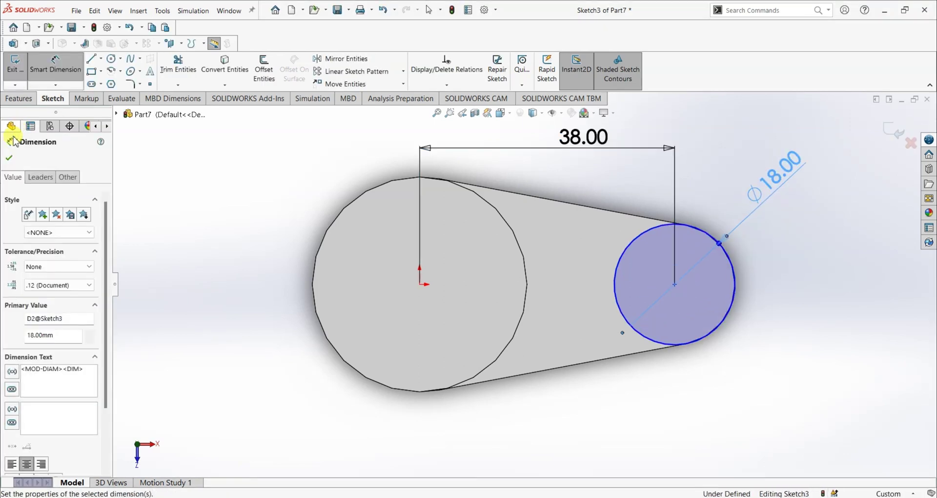
pyautogui.click(9, 158)
pyautogui.press('Escape')
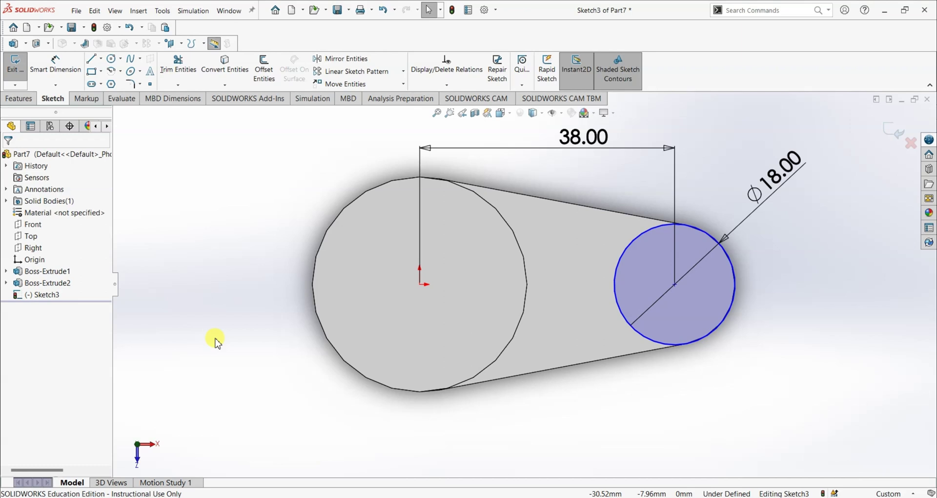
# Extrude the Ø18 circle 30 mm with the direction reversed downward, creating Boss-Extrude3
pyautogui.click(18, 99)
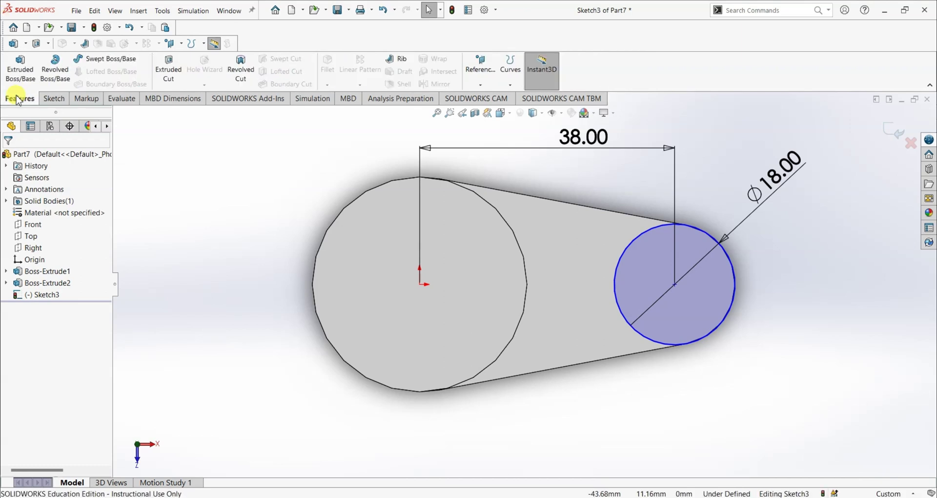
pyautogui.click(25, 59)
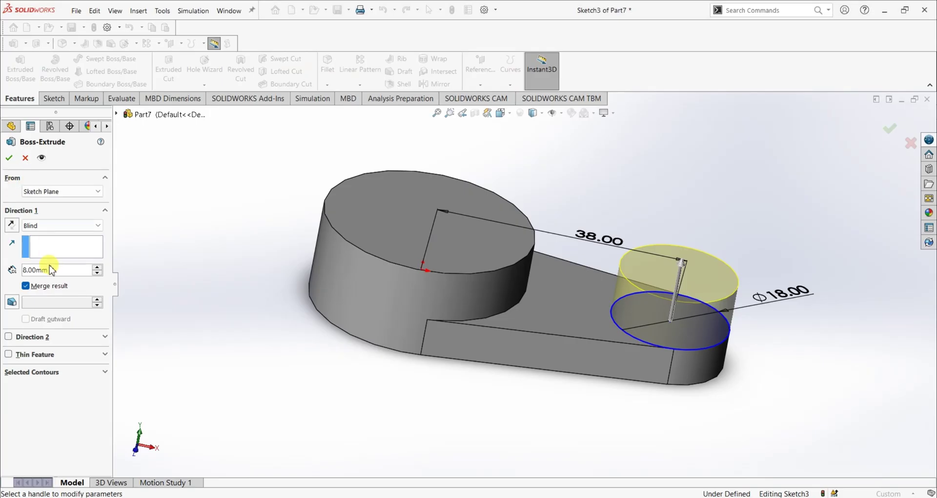
pyautogui.write('30')
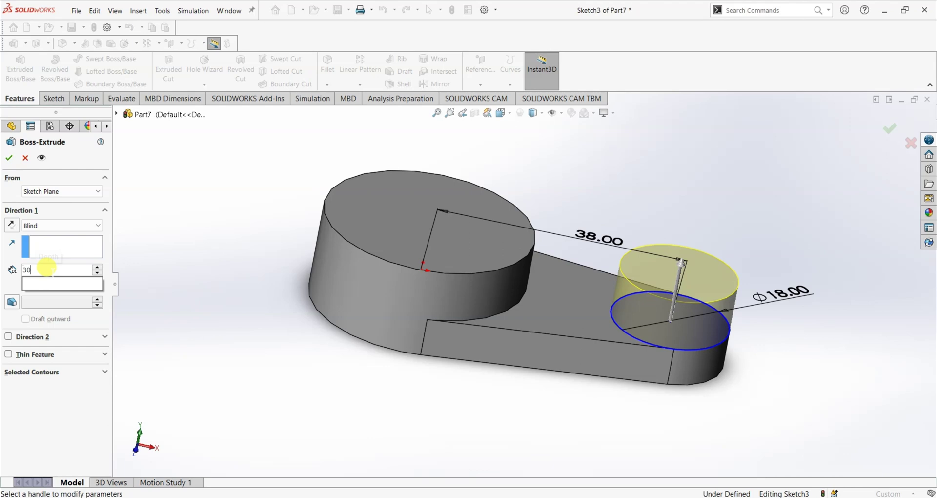
pyautogui.press('Return')
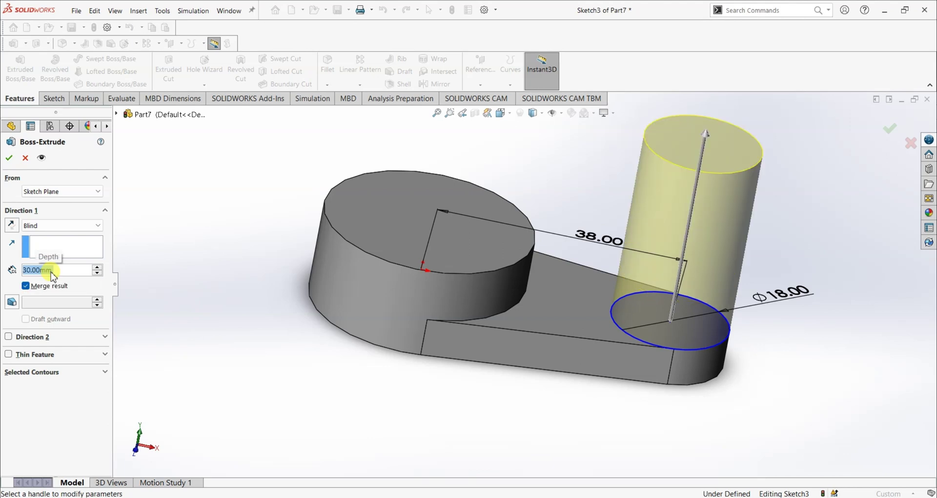
pyautogui.click(9, 227)
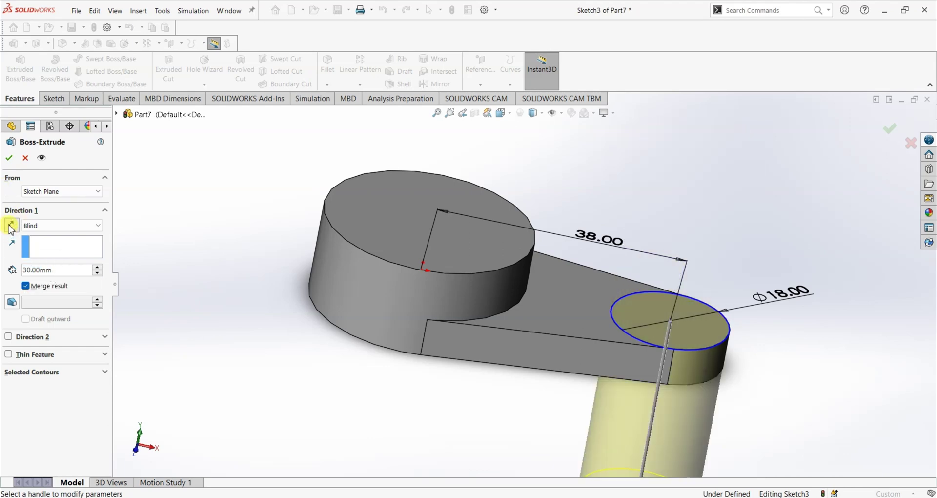
pyautogui.click(10, 157)
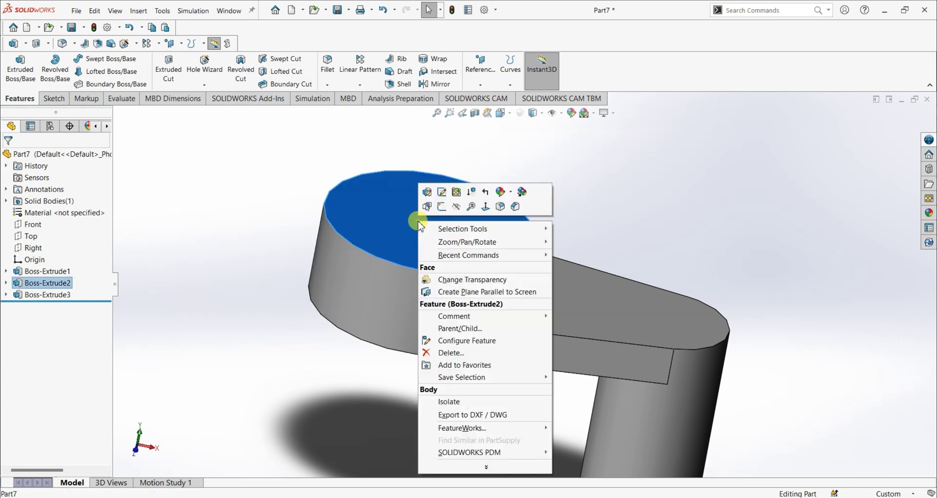
# Viewing the top face head-on, sketch a circle at the origin and a smaller circle at the arm's right end
pyautogui.click(485, 215)
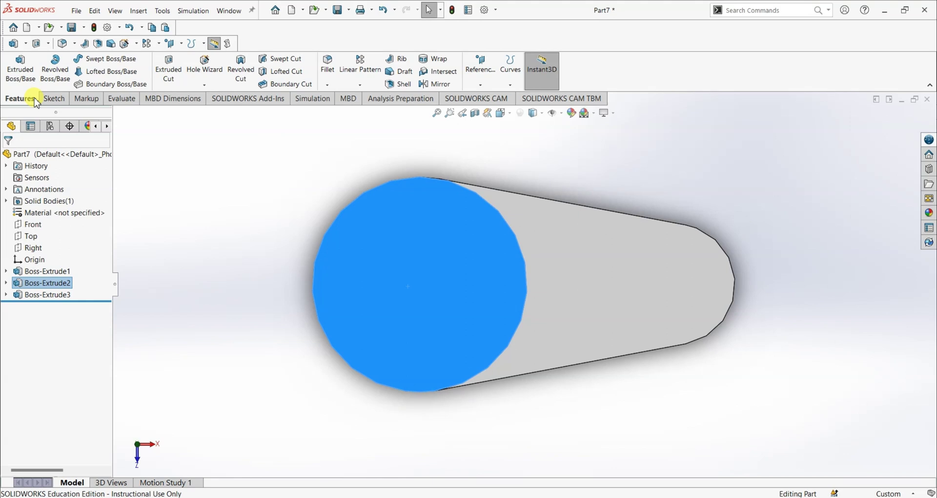
pyautogui.click(49, 100)
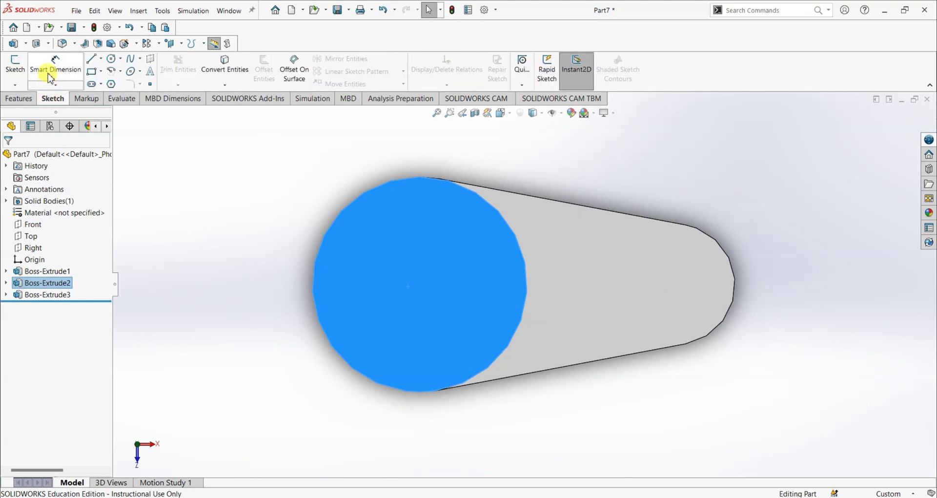
pyautogui.click(114, 61)
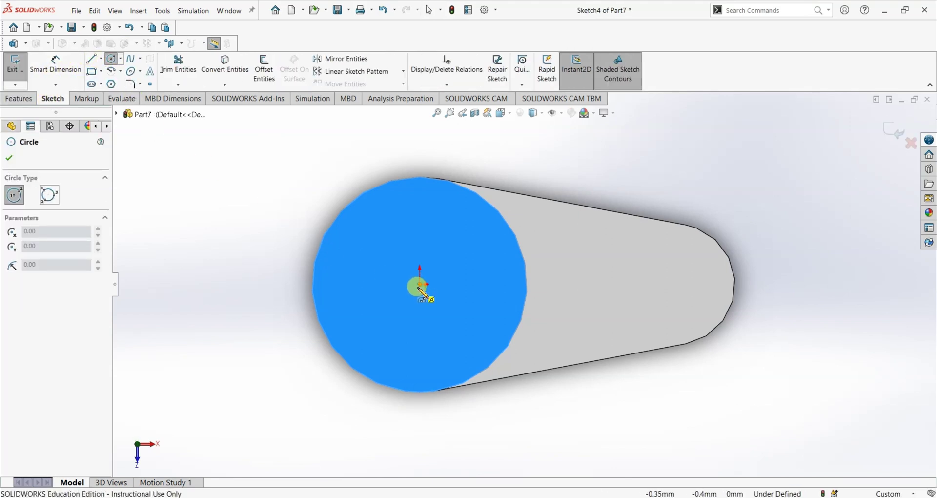
pyautogui.click(420, 285)
pyautogui.click(451, 315)
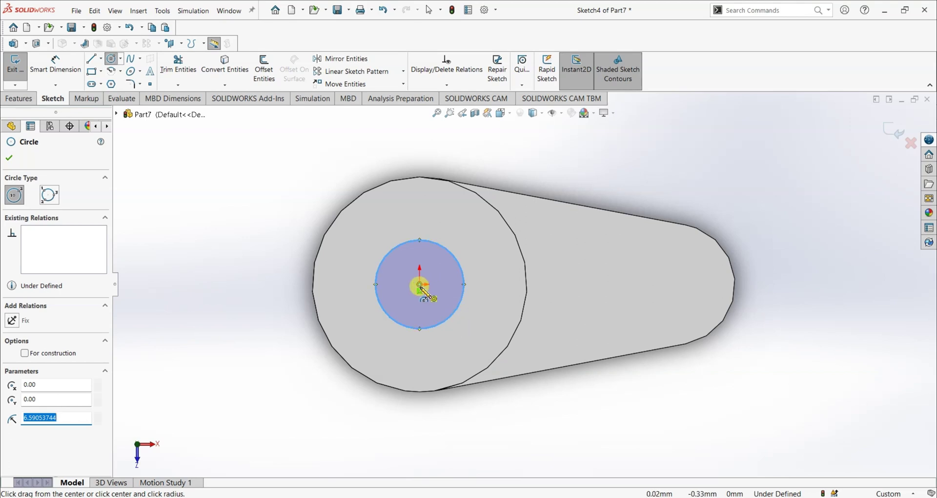
pyautogui.click(692, 284)
pyautogui.click(704, 295)
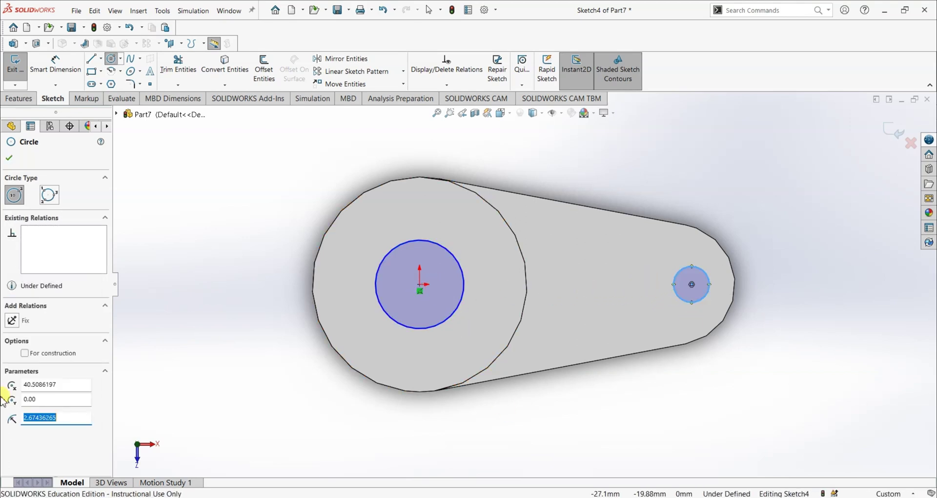
pyautogui.click(12, 159)
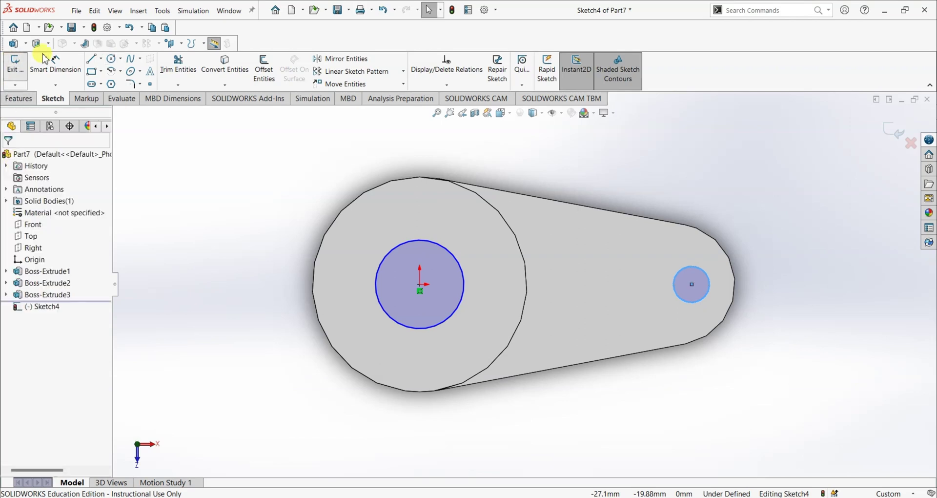
pyautogui.click(55, 64)
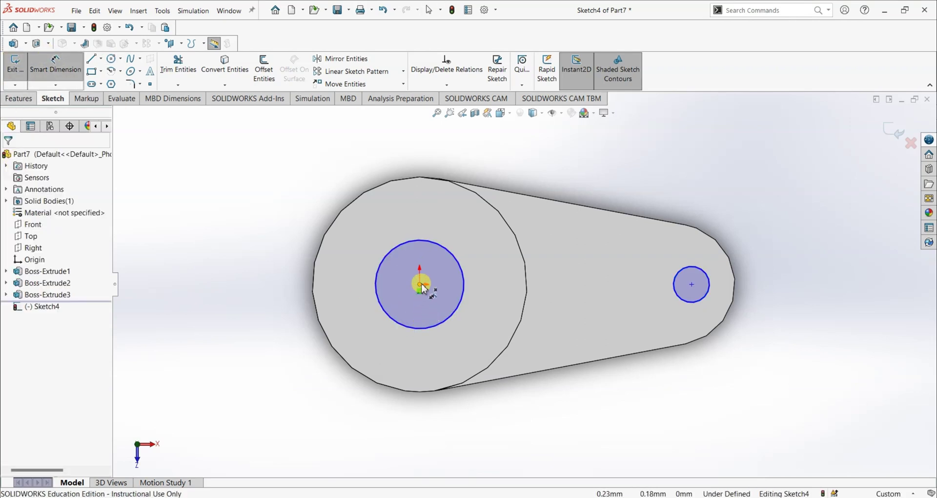
# Dimension the distance between the two circle centres as 38 mm
pyautogui.click(696, 288)
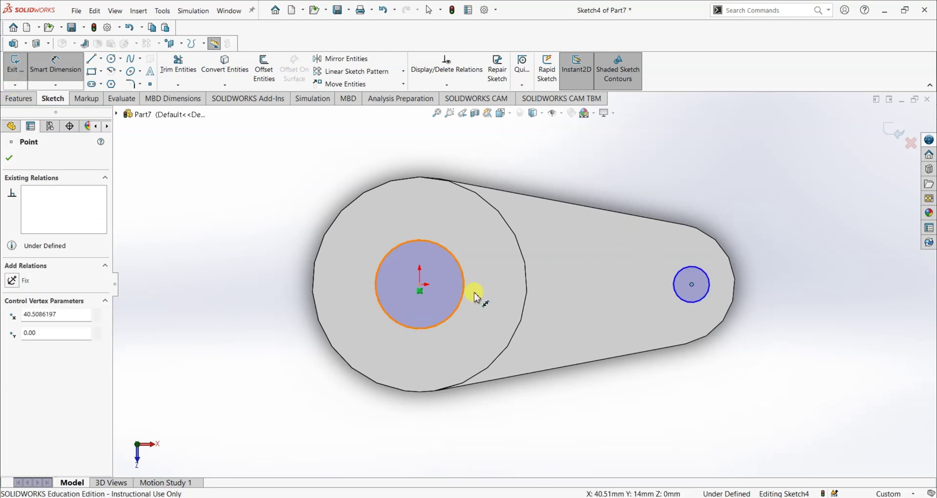
pyautogui.click(422, 287)
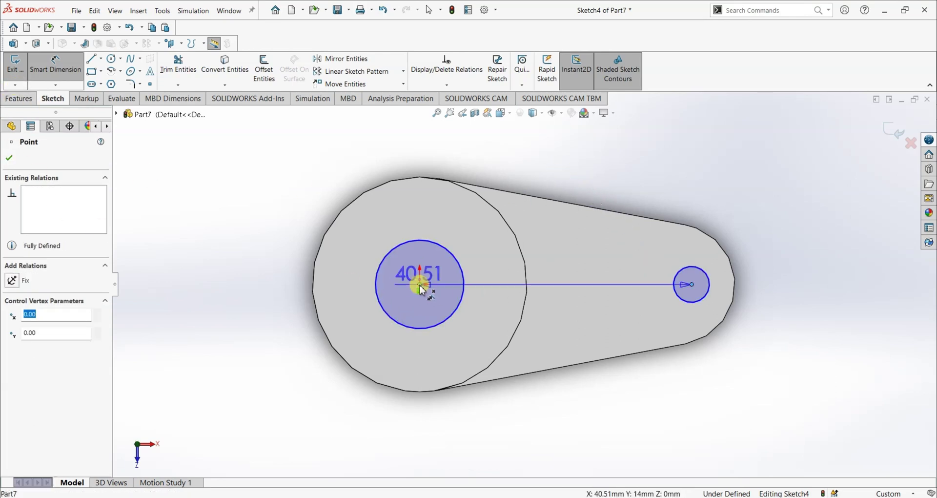
pyautogui.click(538, 166)
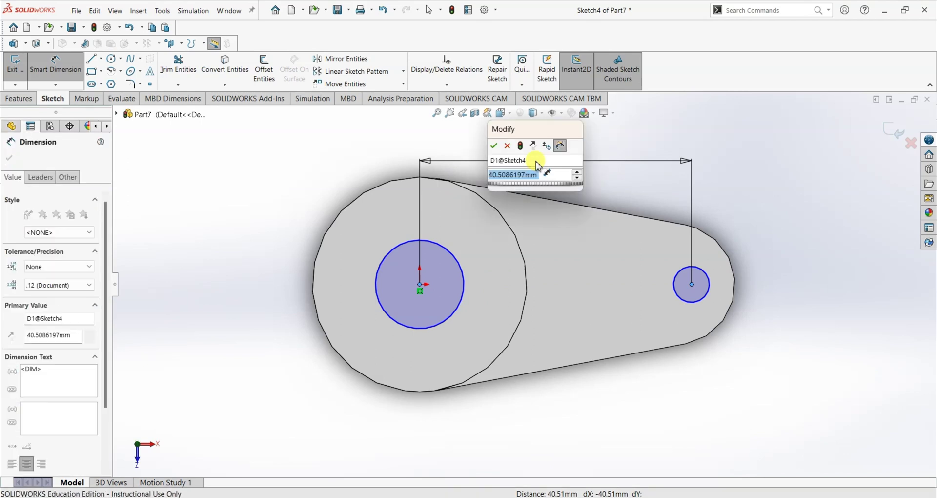
pyautogui.press('Return')
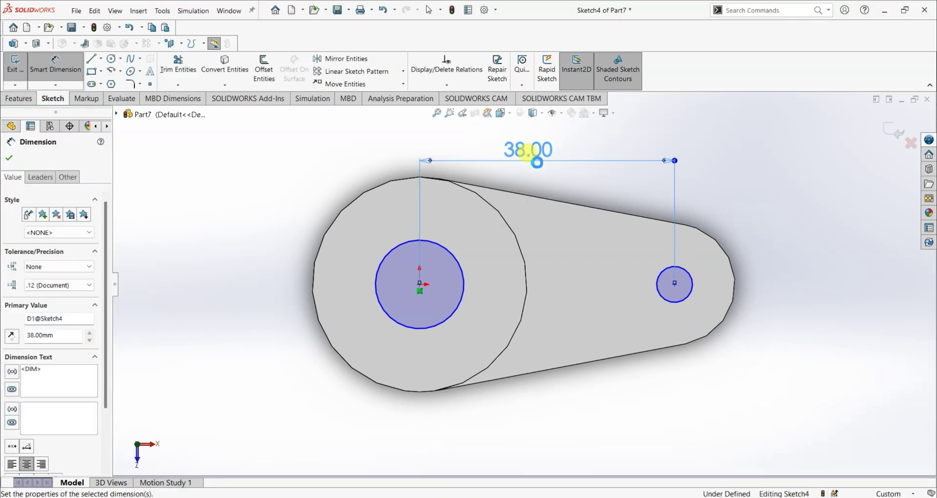
pyautogui.click(8, 158)
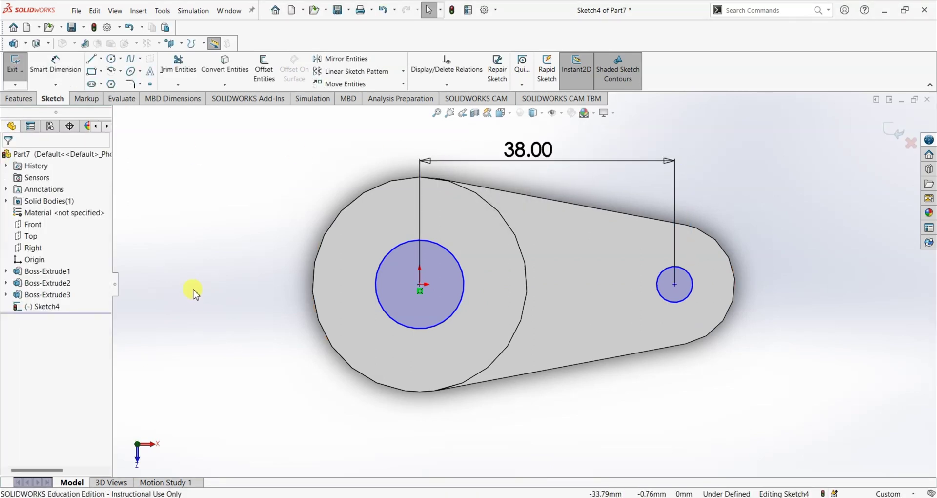
# Dimension the large circle to Ø20 and the small circle to Ø6
pyautogui.click(49, 63)
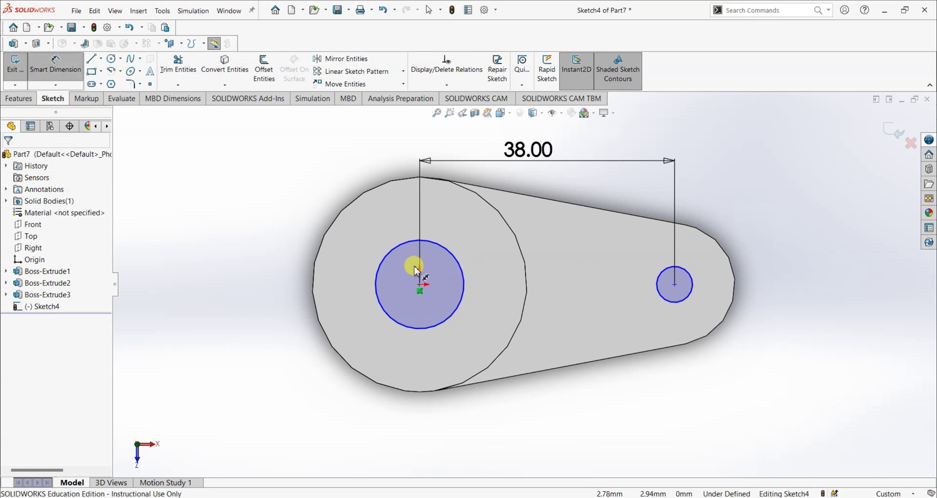
pyautogui.click(381, 279)
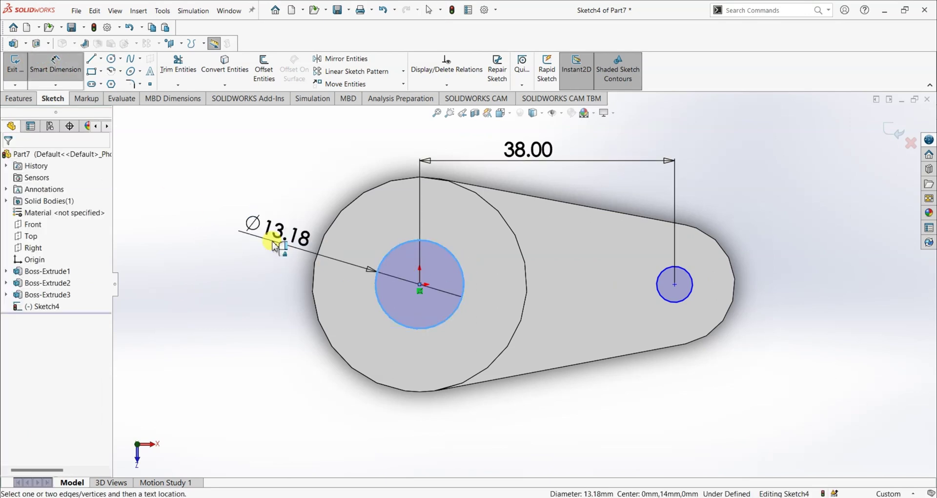
pyautogui.click(274, 245)
pyautogui.write('20')
pyautogui.press('Return')
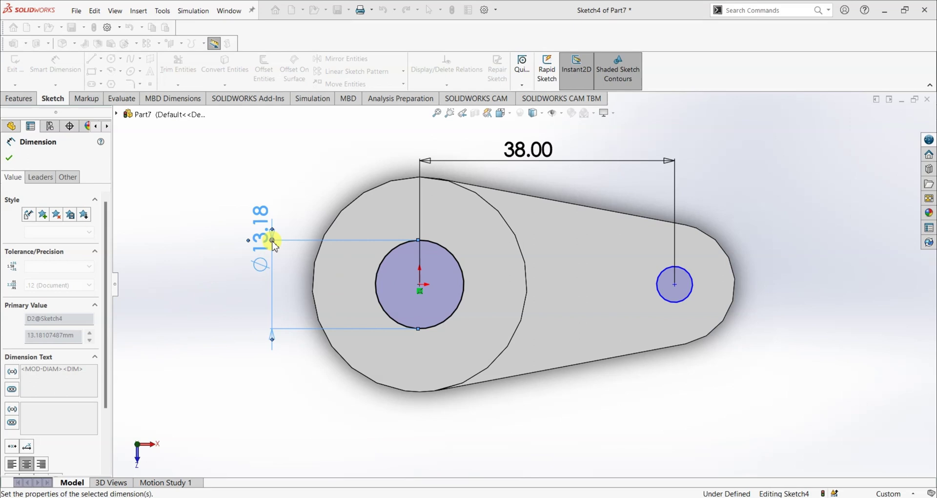
pyautogui.click(693, 290)
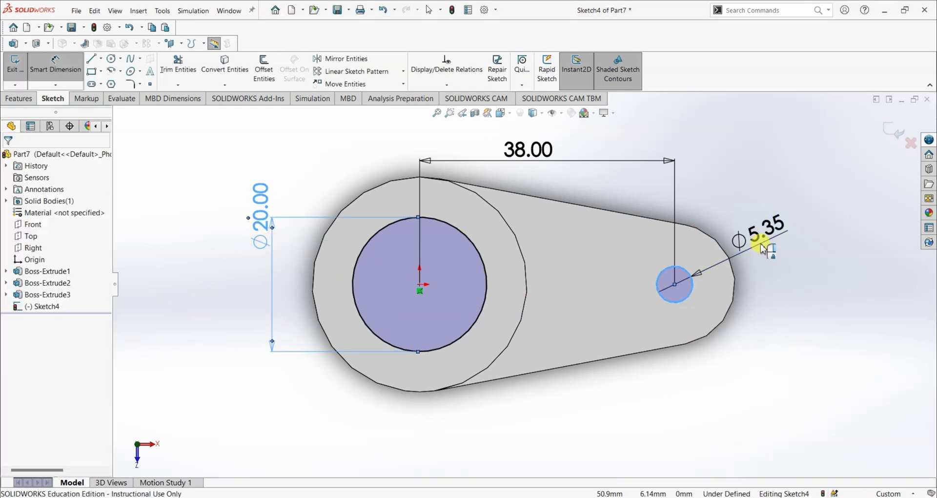
pyautogui.click(763, 248)
pyautogui.write('6')
pyautogui.press('Return')
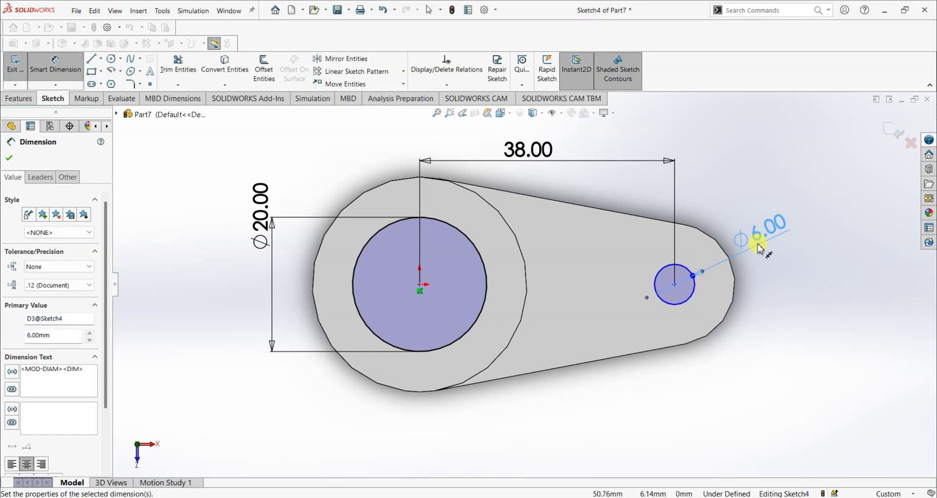
pyautogui.click(7, 159)
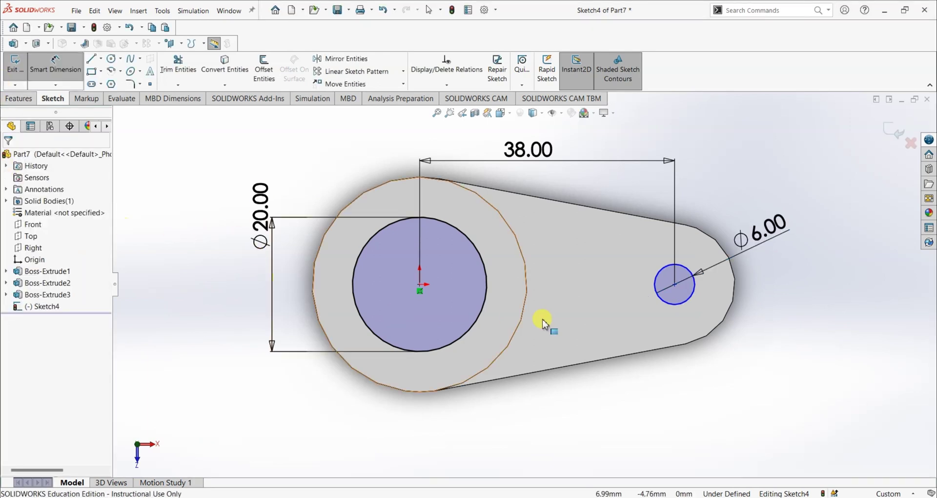
# Add a Horizontal relation between the small circle's centre and the origin
pyautogui.click(675, 282)
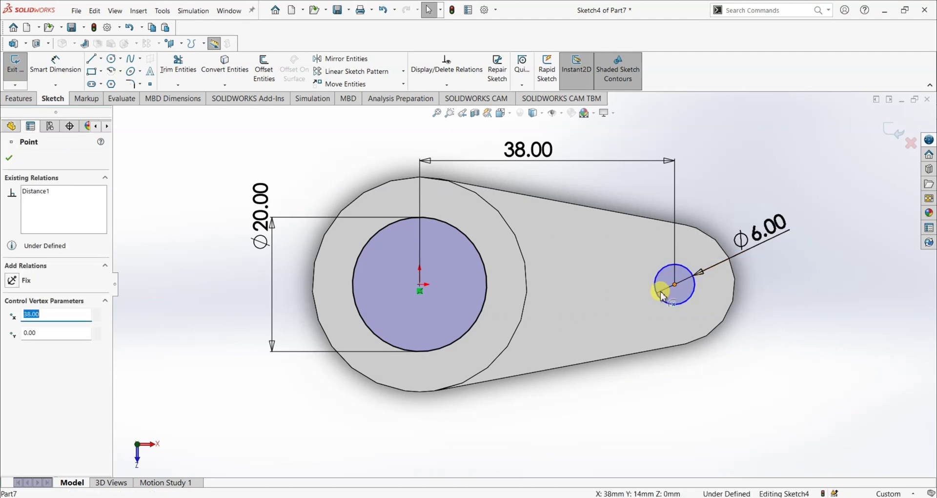
pyautogui.keyDown('ctrl'); pyautogui.click(418, 285); pyautogui.keyUp('ctrl')
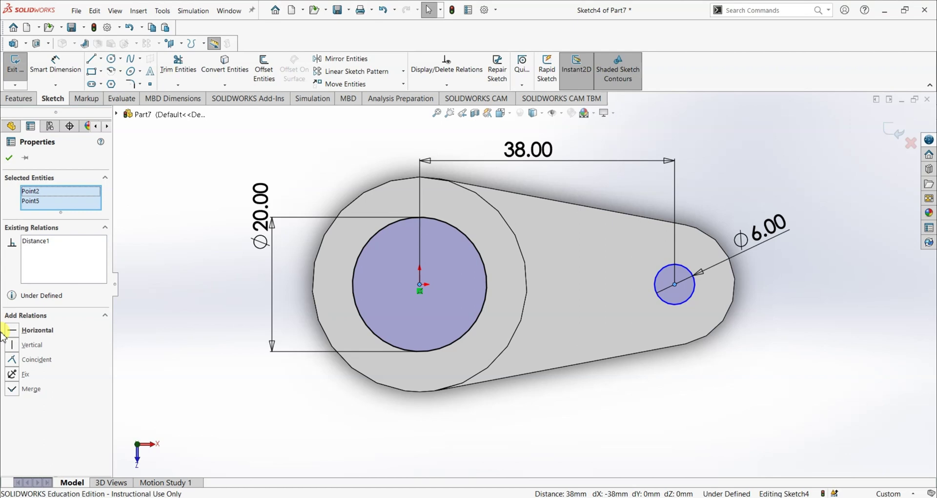
pyautogui.click(17, 332)
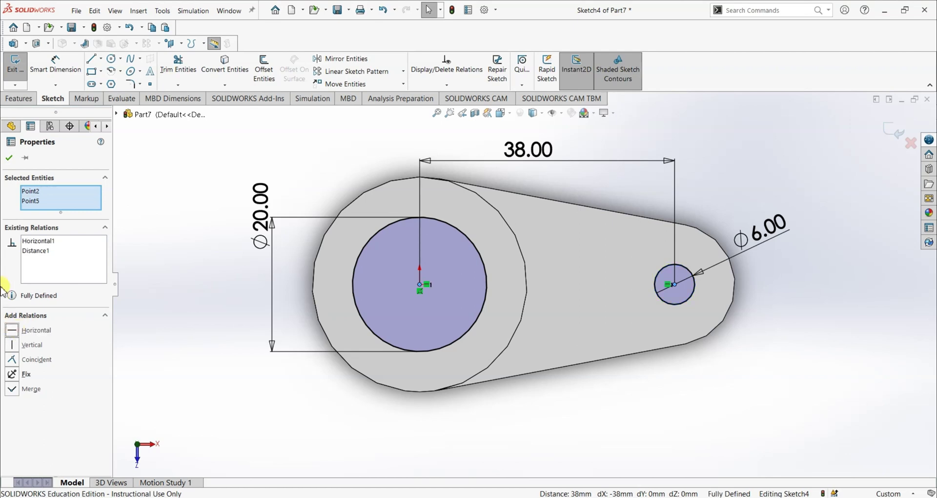
pyautogui.click(9, 158)
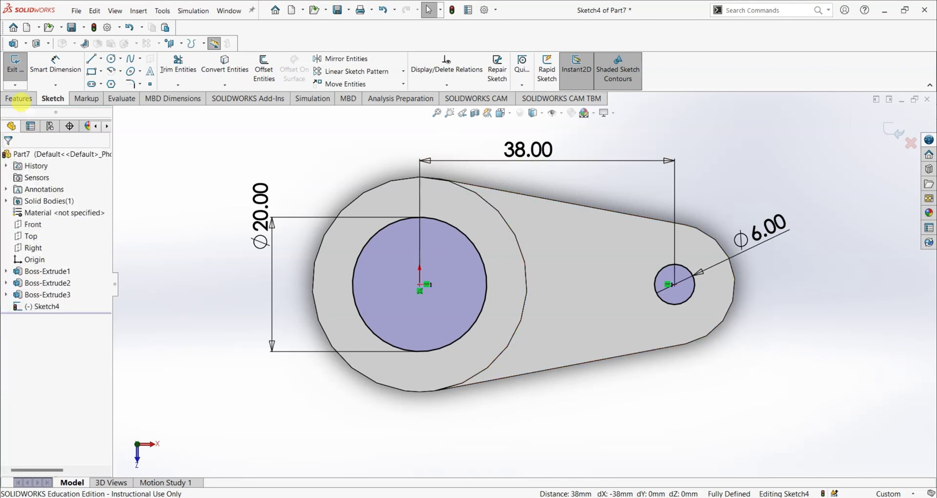
# Extrude-cut the Ø20 and Ø6 circles Through All, then orbit to inspect the holes
pyautogui.click(29, 99)
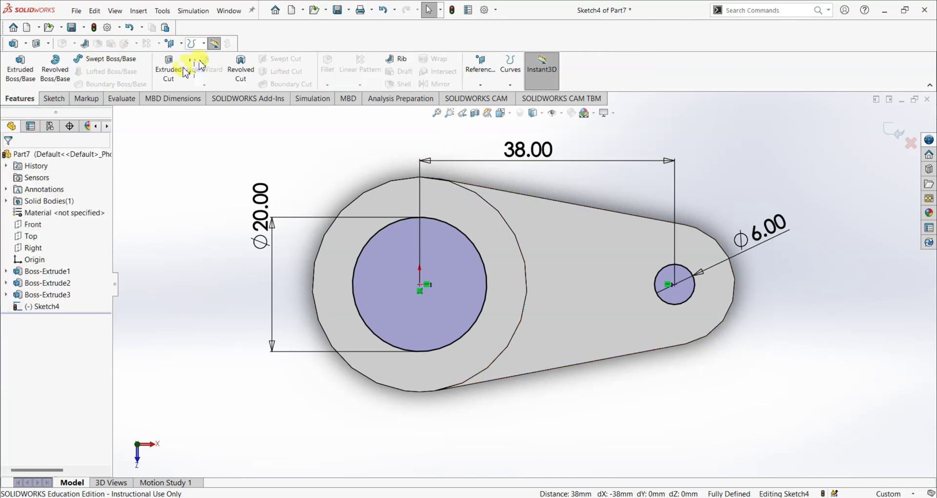
pyautogui.click(179, 66)
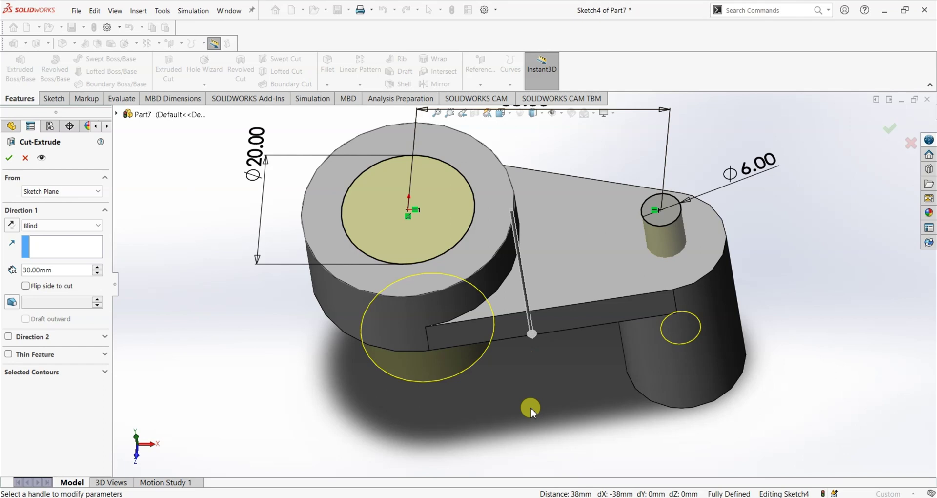
pyautogui.click(62, 225)
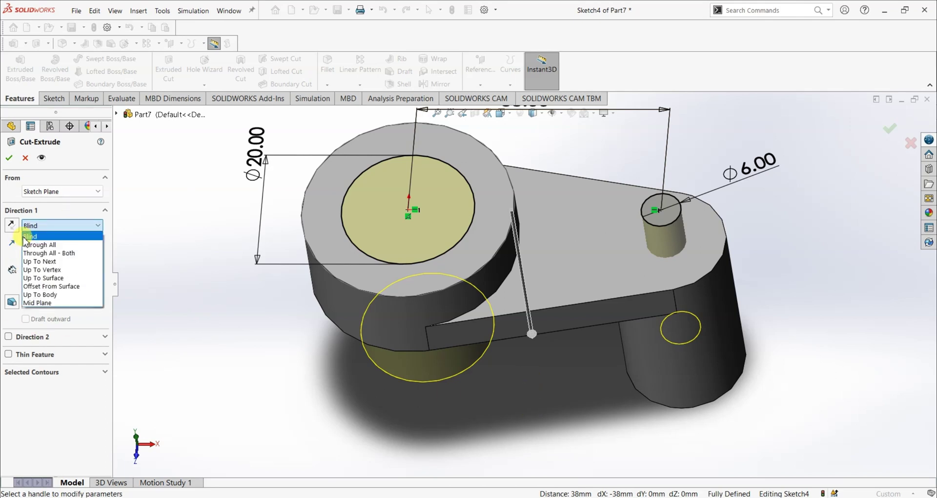
pyautogui.click(49, 245)
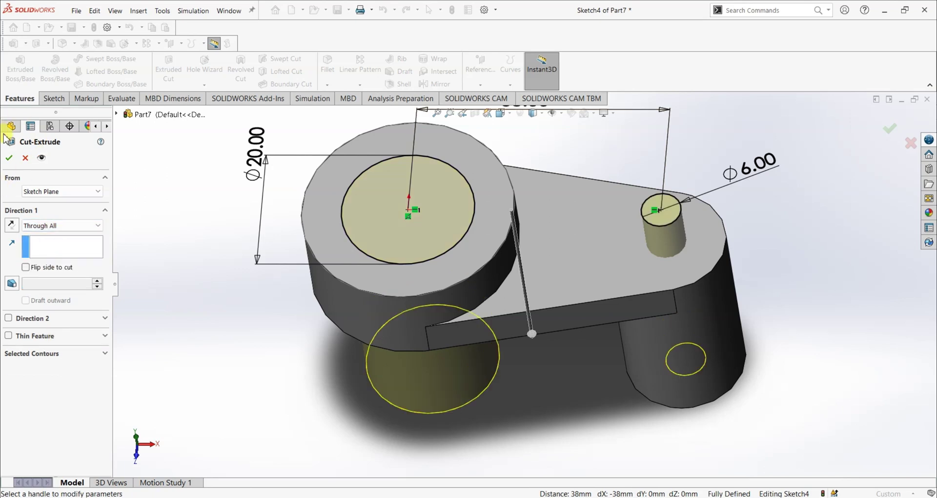
pyautogui.click(15, 156)
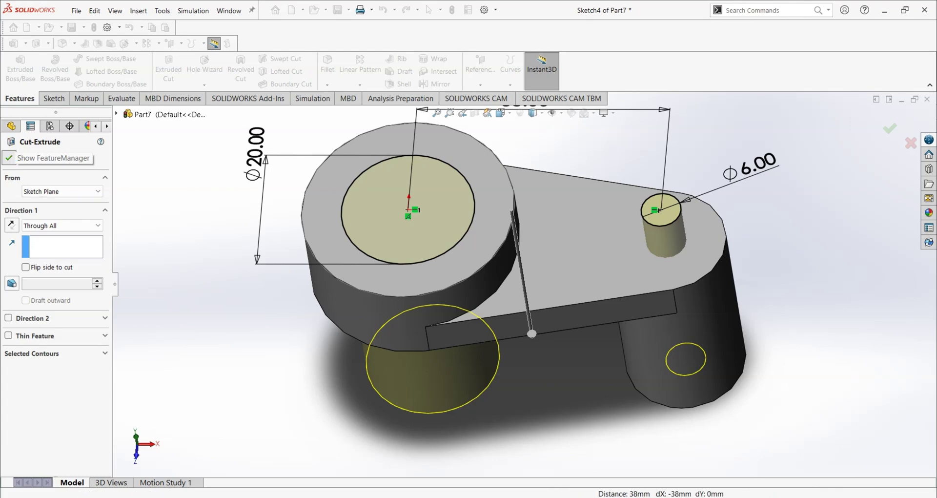
pyautogui.moveTo(818, 288); pyautogui.dragTo(770, 190, button='middle')
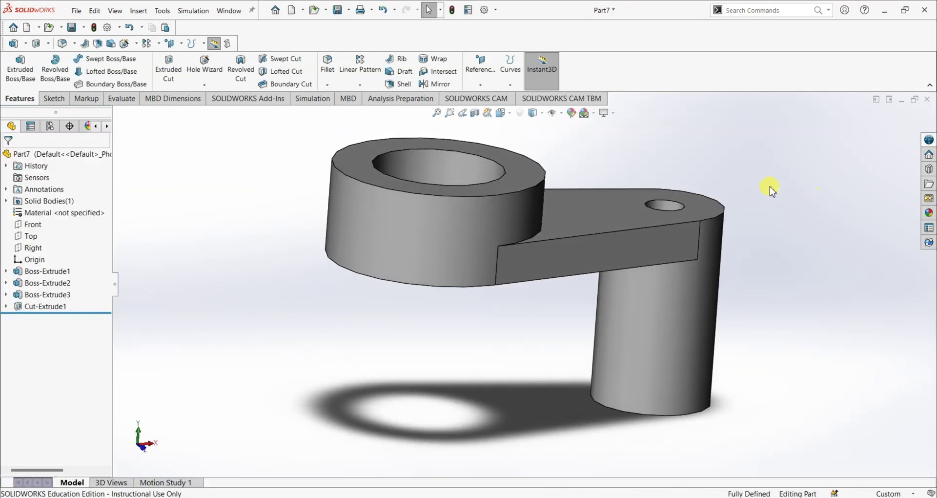
# In isometric view, assign Steel > Galvanized Steel as the part's material
pyautogui.click(510, 118)
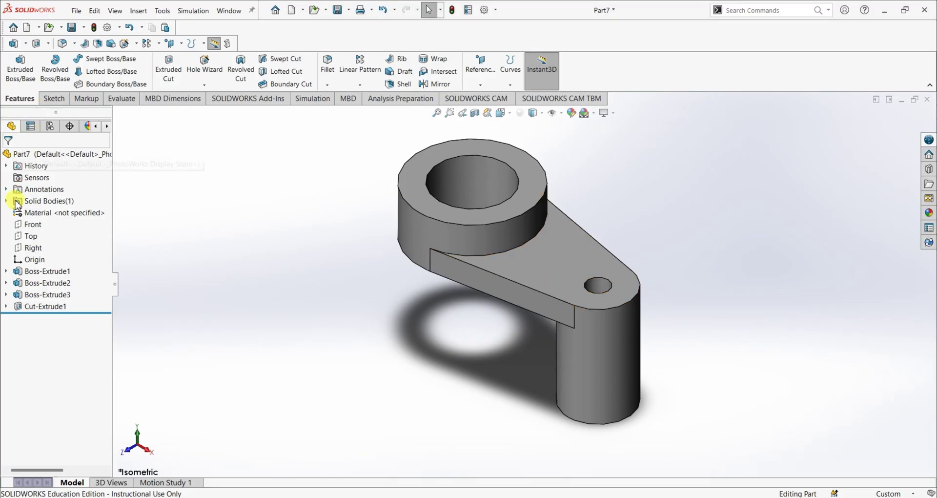
pyautogui.rightClick(24, 213)
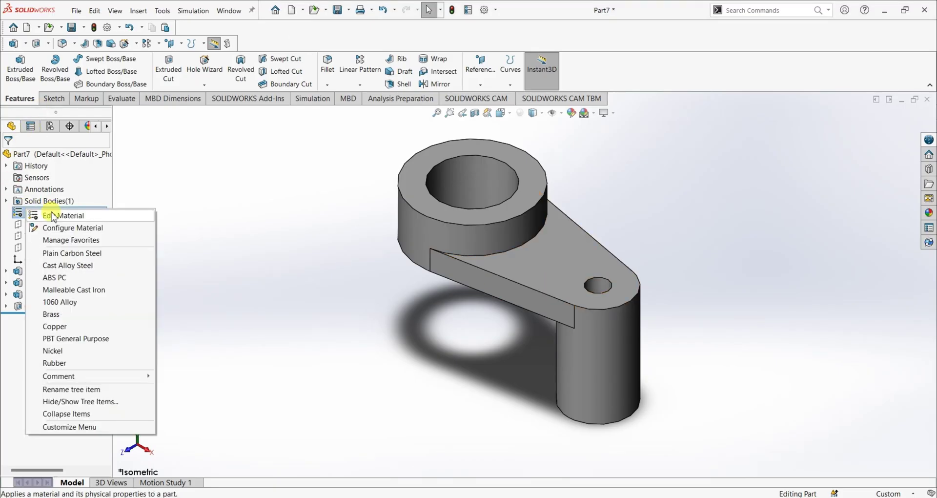
pyautogui.click(187, 211)
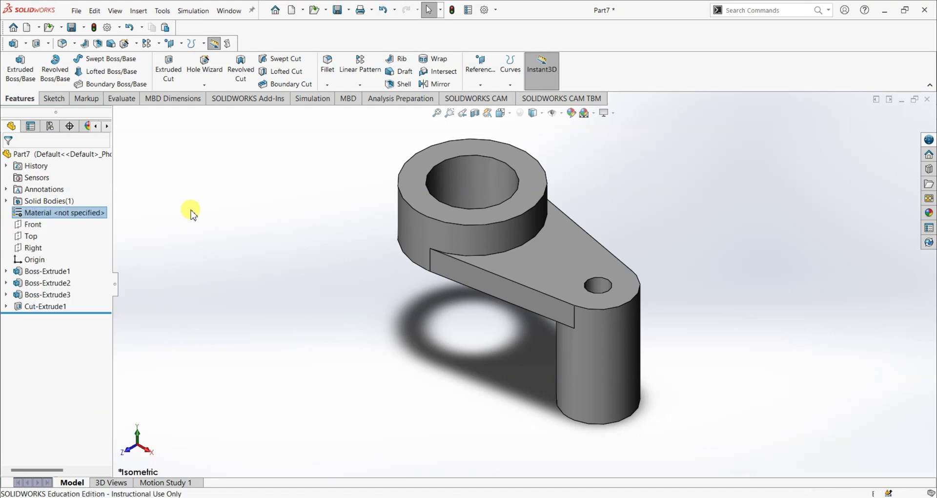
pyautogui.rightClick(43, 213)
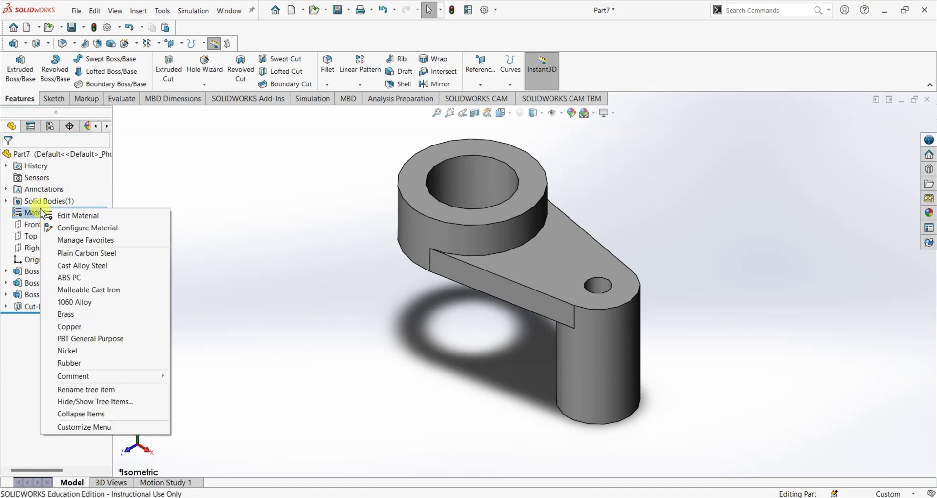
pyautogui.click(76, 216)
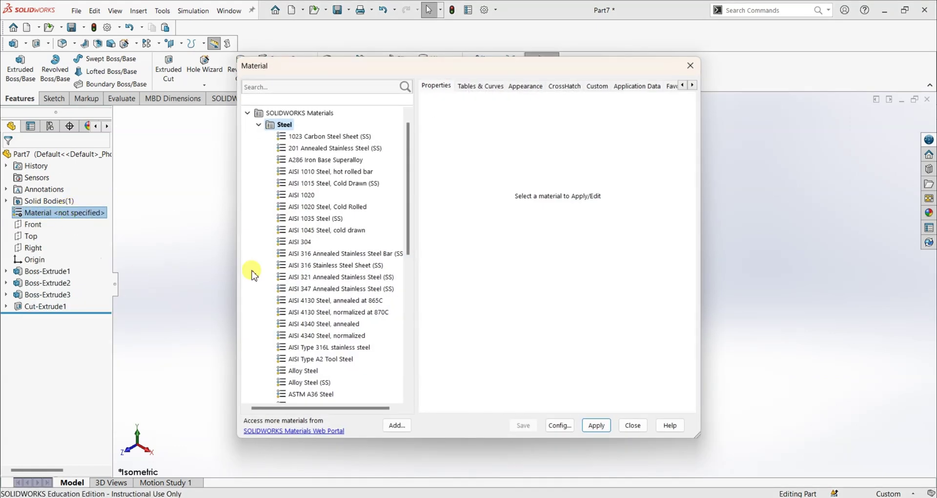
pyautogui.scroll(-4, 296, 281)
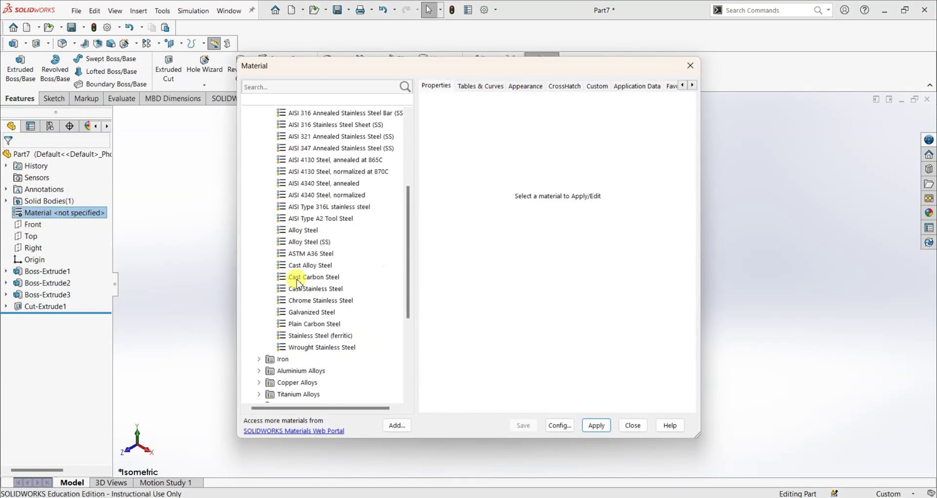
pyautogui.click(305, 312)
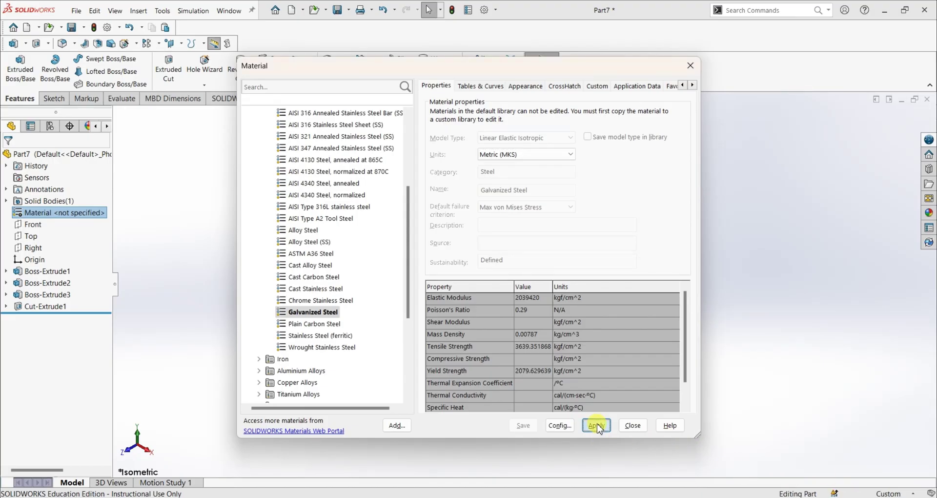
pyautogui.click(634, 425)
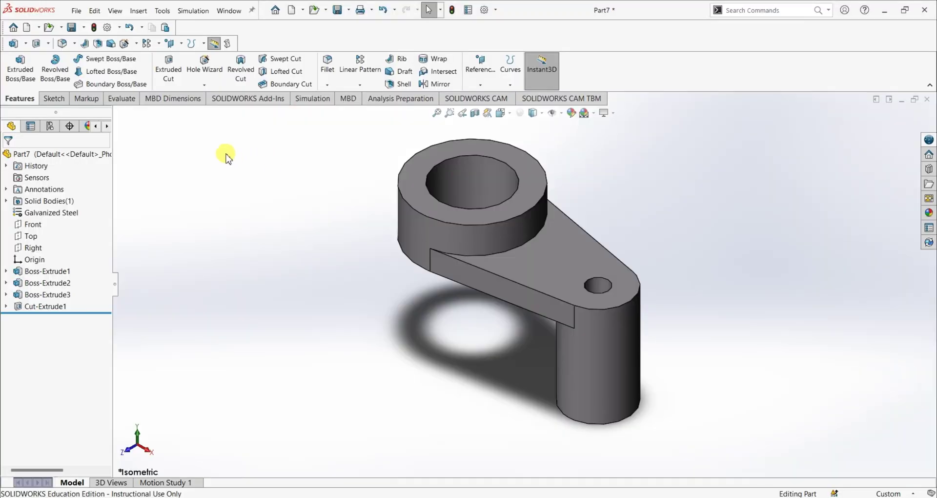
# Open Mass Properties from the Evaluate tab to show the 128.03 g mass
pyautogui.click(125, 99)
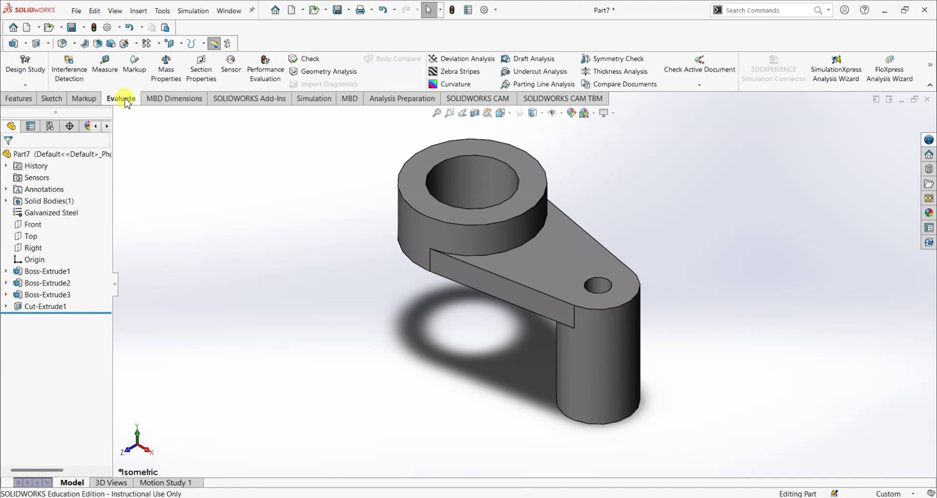
pyautogui.click(156, 78)
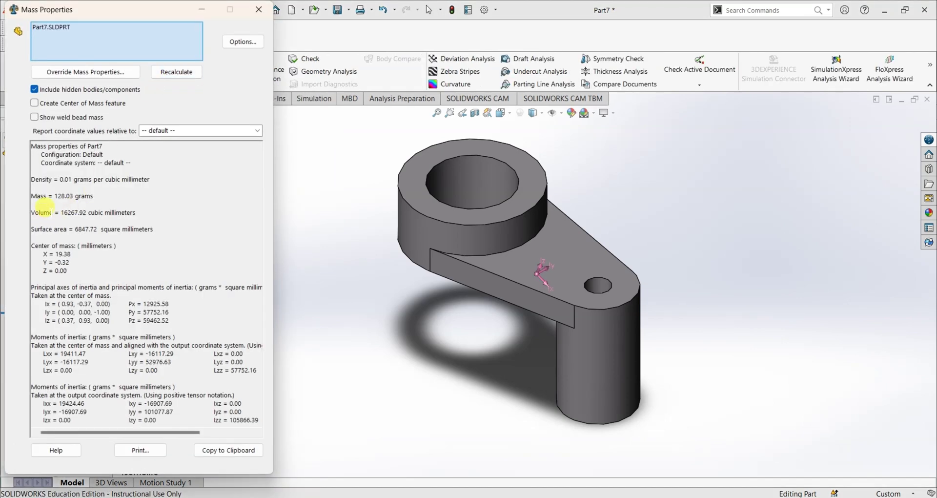